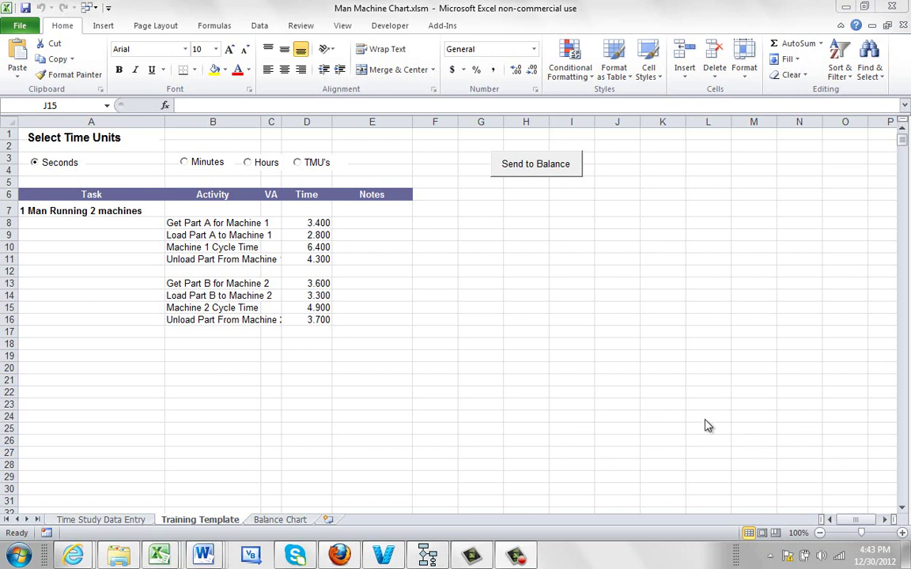
Review the Machine 1 and Machine 2 activities listed under the task "1 Man Running 2 machines"
click(67, 210)
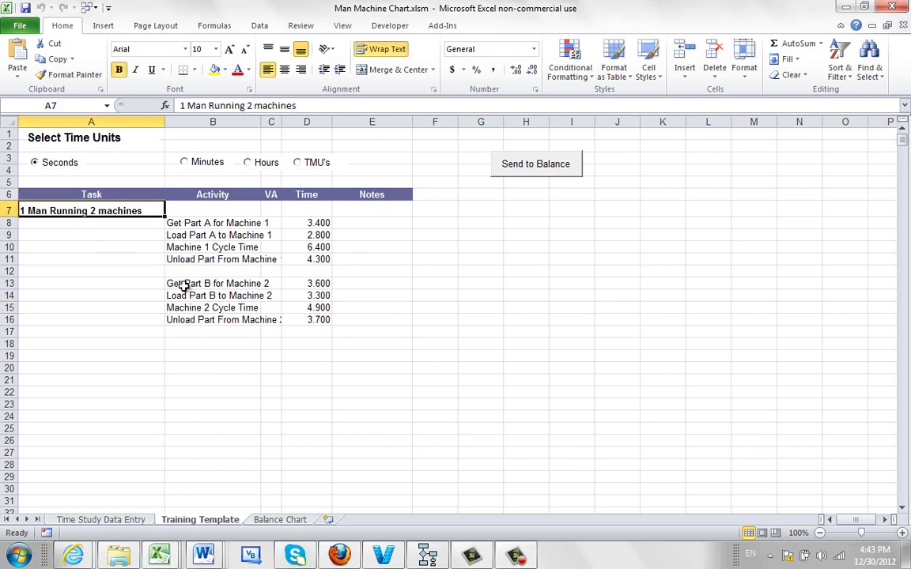
click(215, 223)
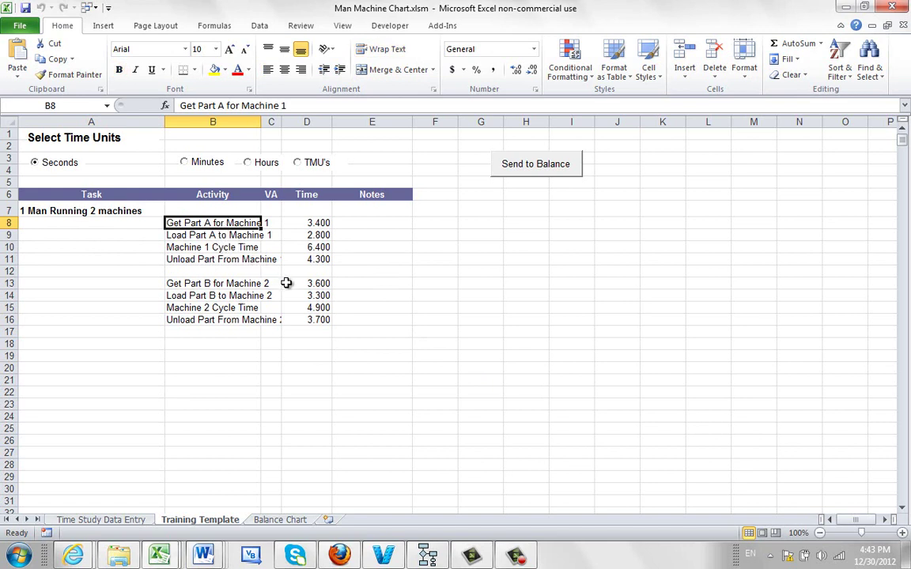
click(213, 234)
click(215, 246)
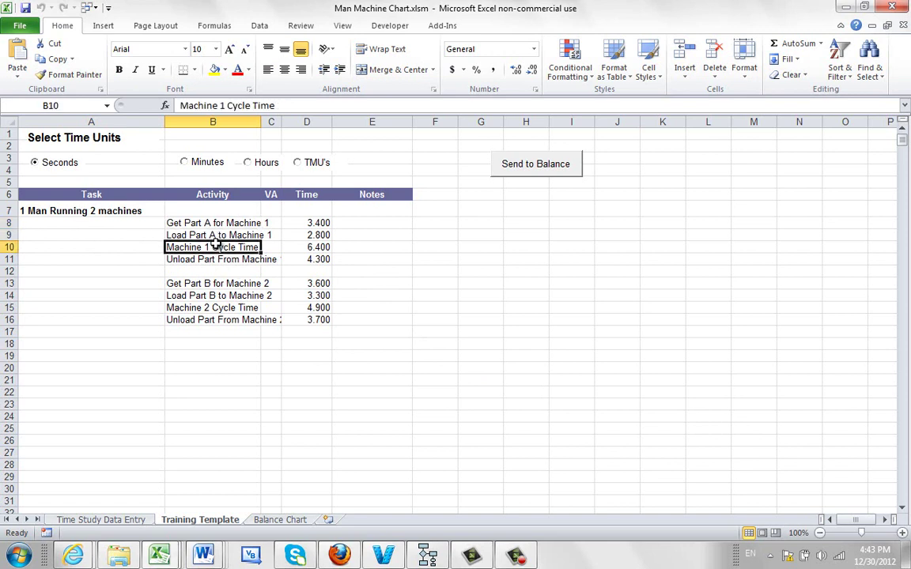
click(225, 259)
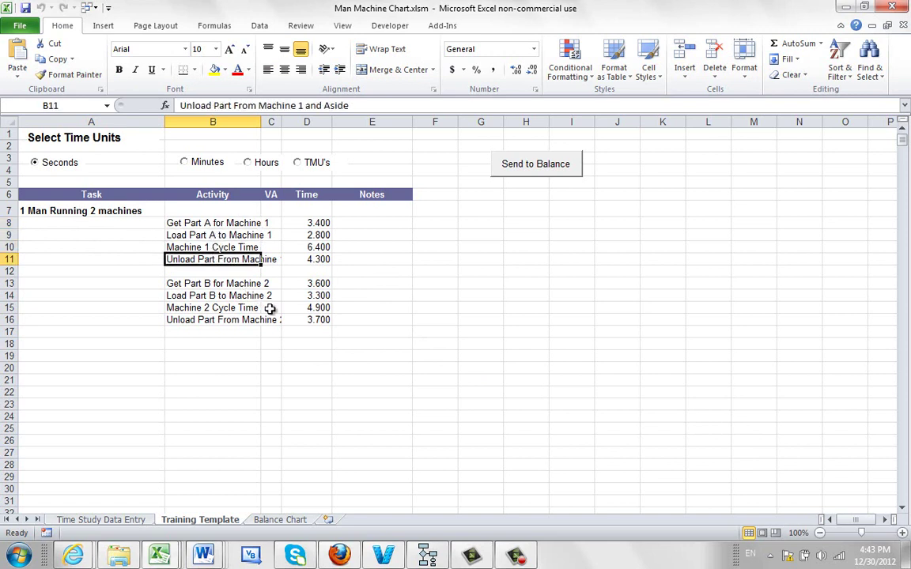
click(239, 285)
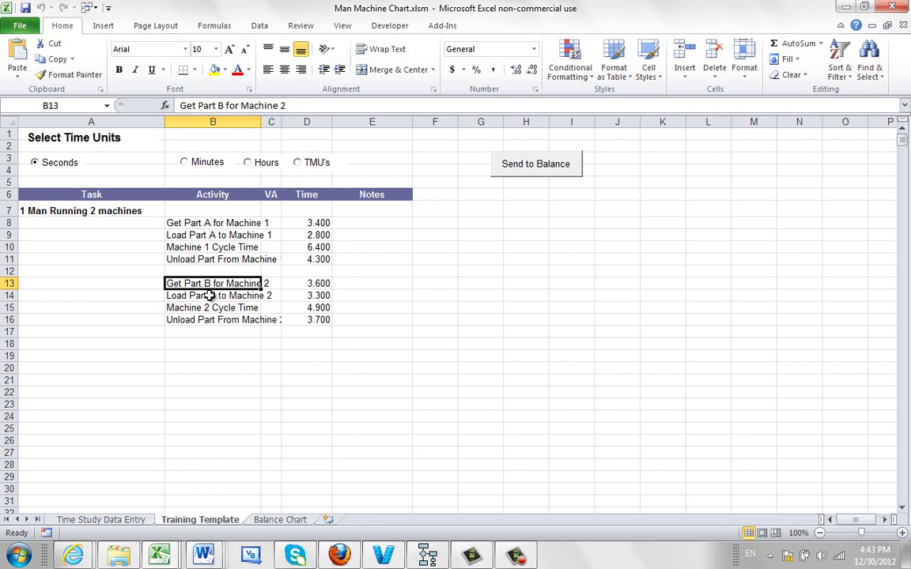
click(210, 297)
click(207, 308)
click(208, 320)
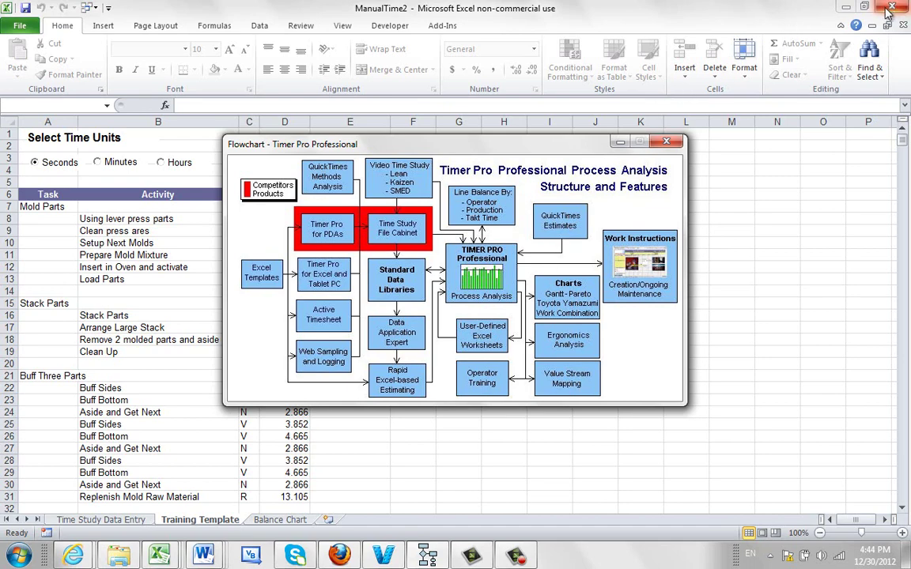
Open BalanceNET from the desktop, examine its import options, and close it again
click(844, 7)
click(342, 413)
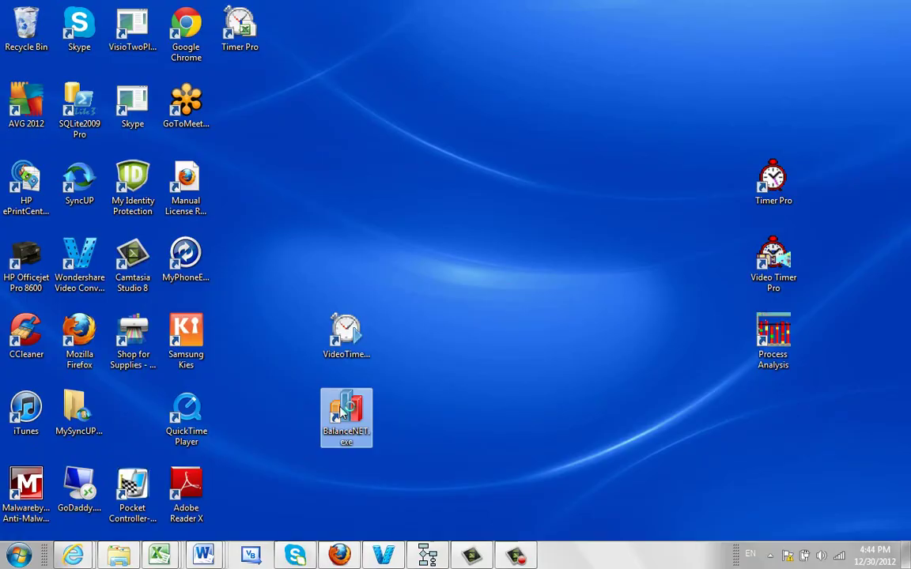
double_click(341, 411)
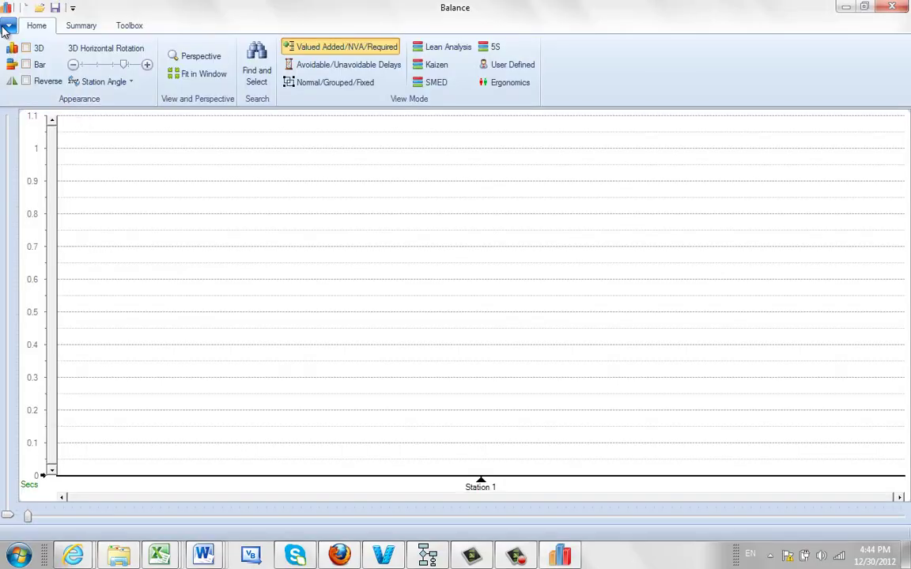
click(8, 25)
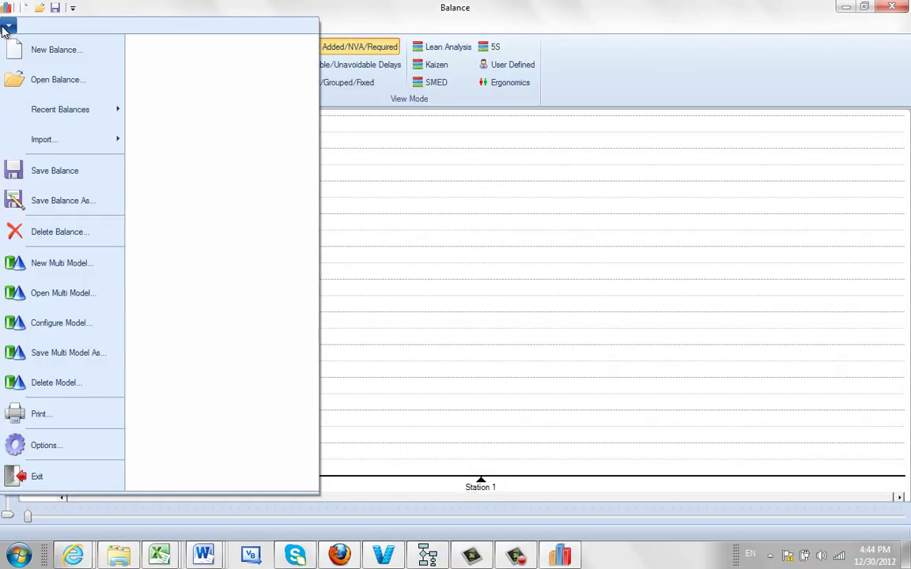
mouse_move(31, 139)
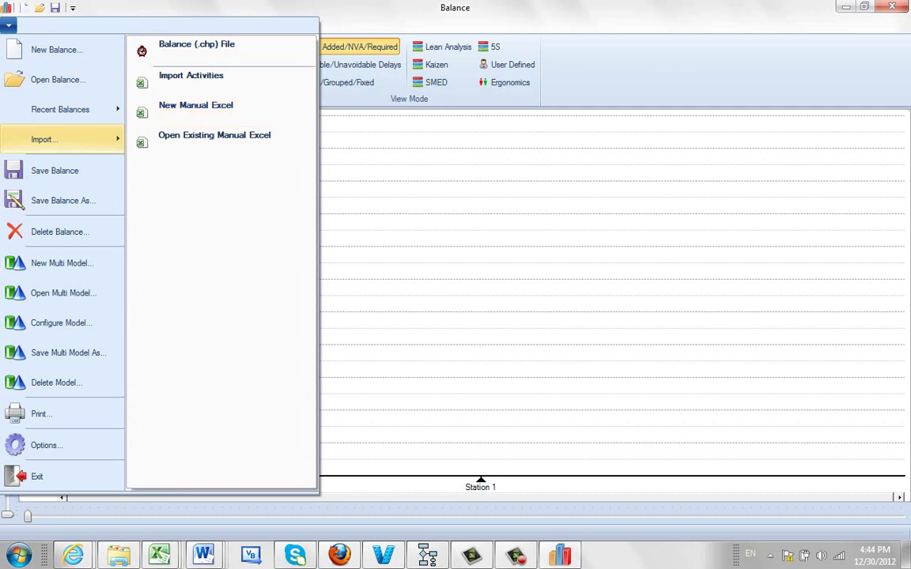
click(844, 8)
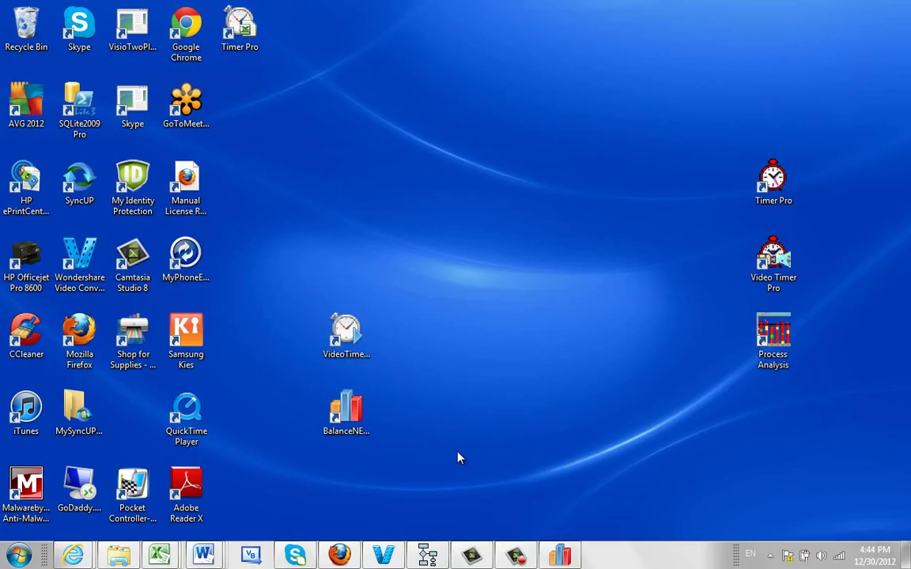
right_click(571, 556)
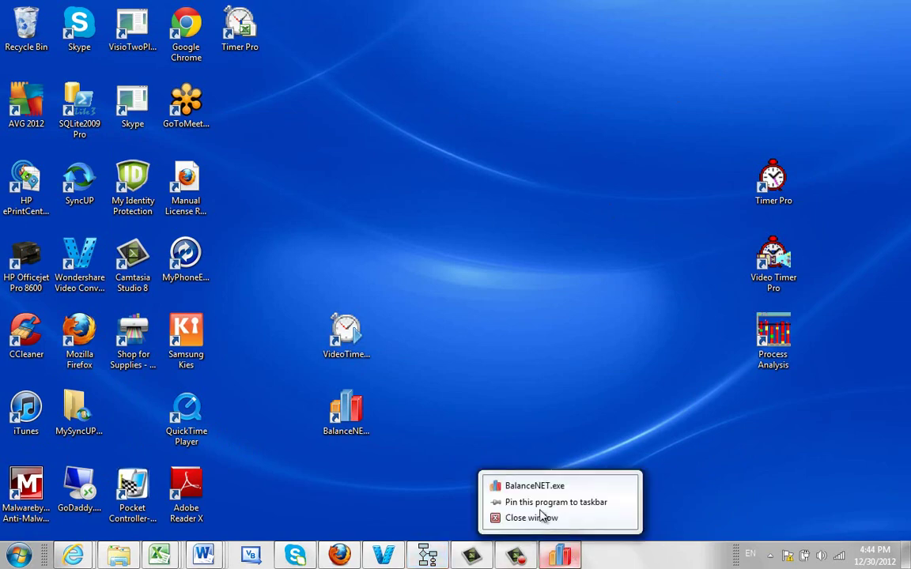
click(536, 516)
Switch to the Man Machine Chart.xlsm workbook in Excel and send its time study data to Balance
mouse_move(162, 557)
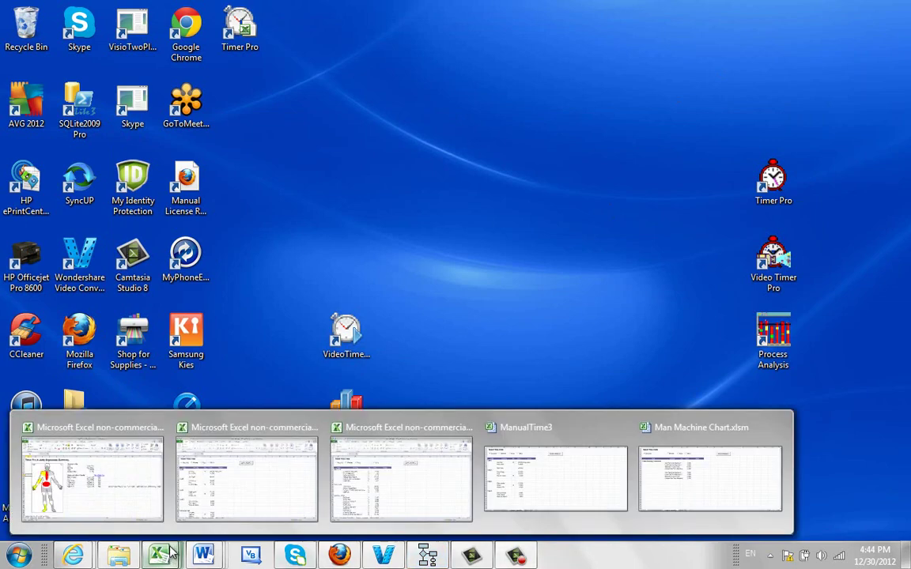
mouse_move(284, 476)
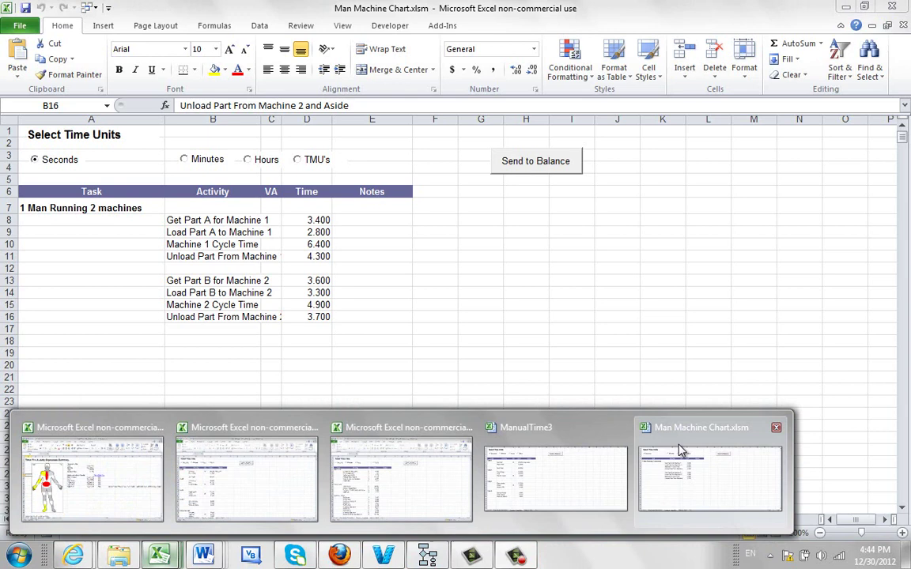
click(696, 478)
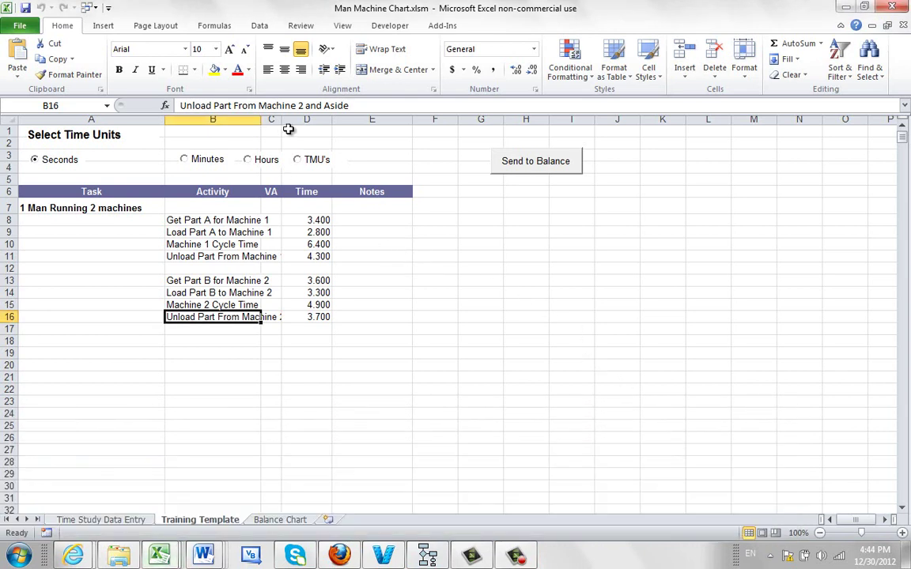
click(551, 166)
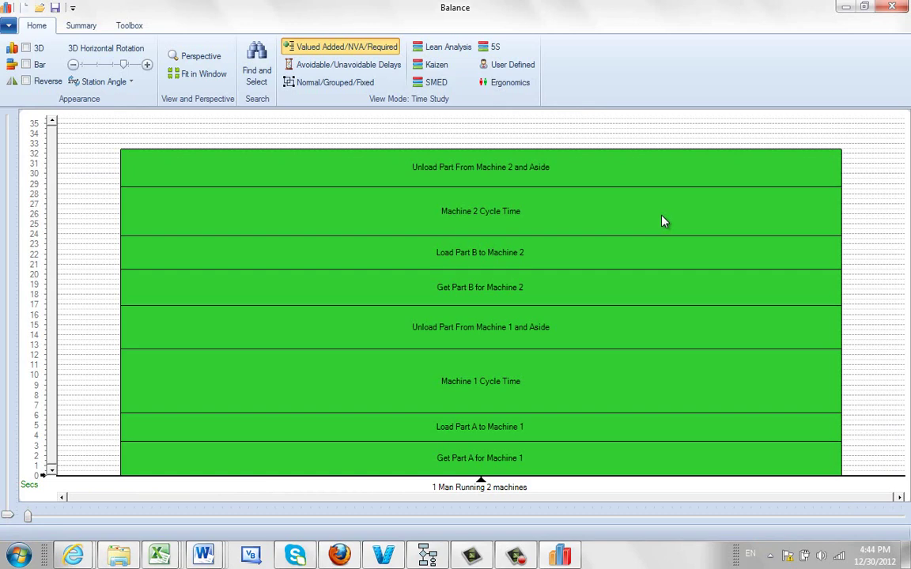
Add three tasks before "1 Man Running 2 machines", using "Machine" as the custom naming text
right_click(453, 488)
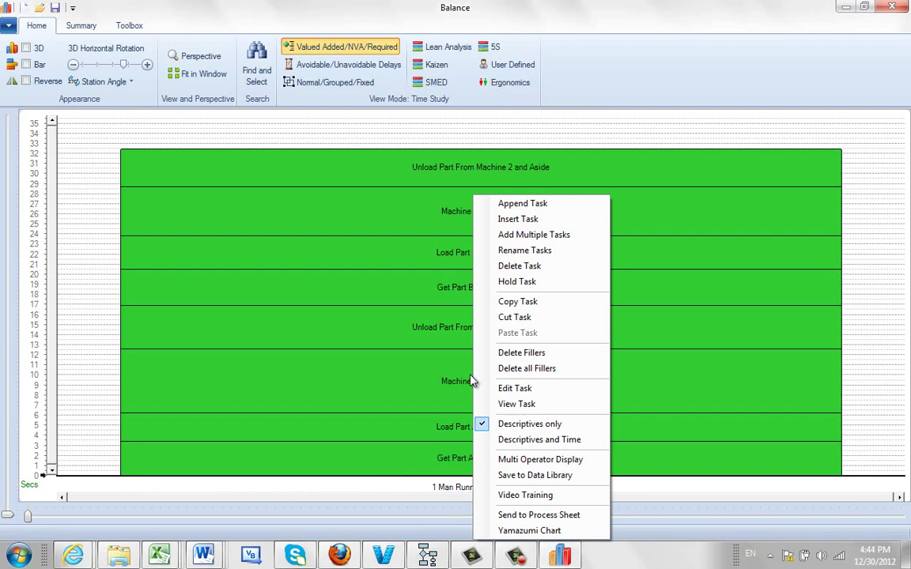
click(517, 236)
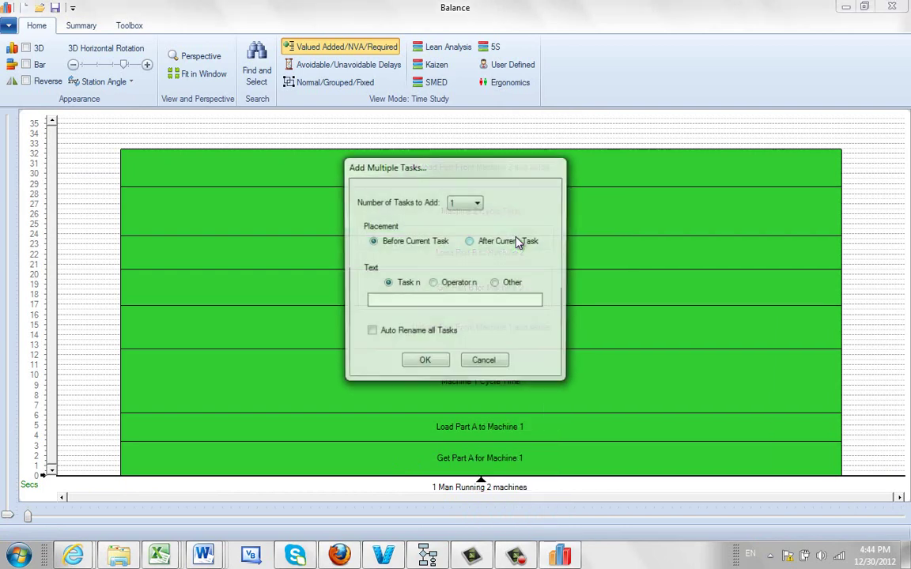
click(477, 205)
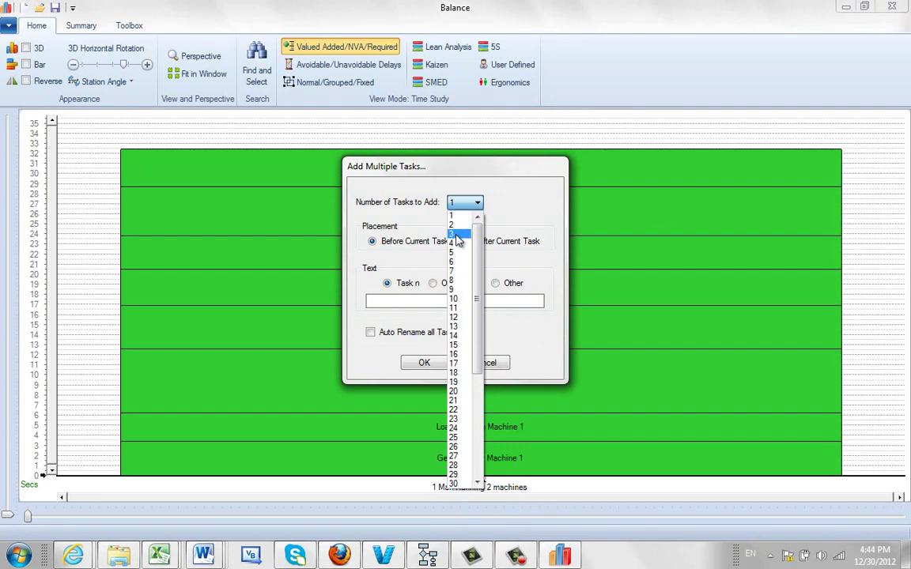
click(458, 236)
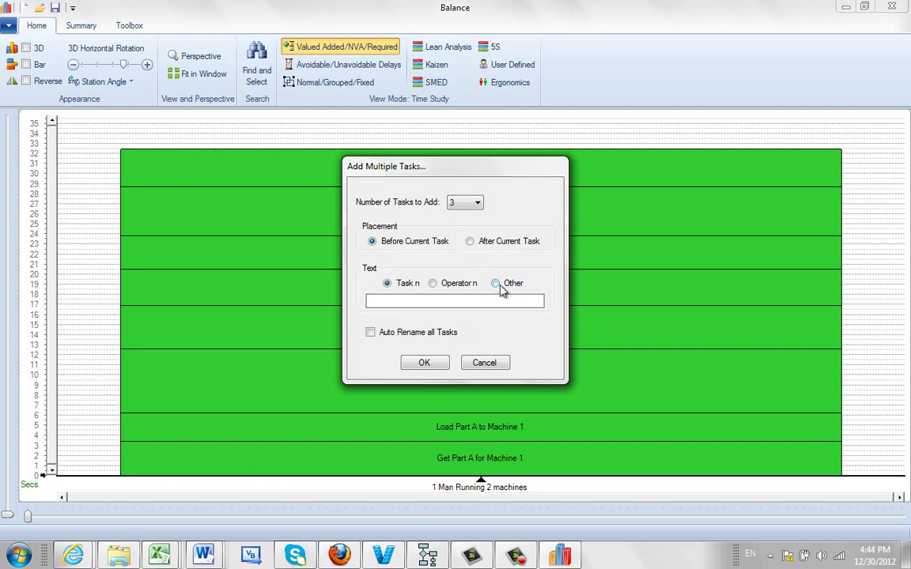
click(495, 283)
click(431, 365)
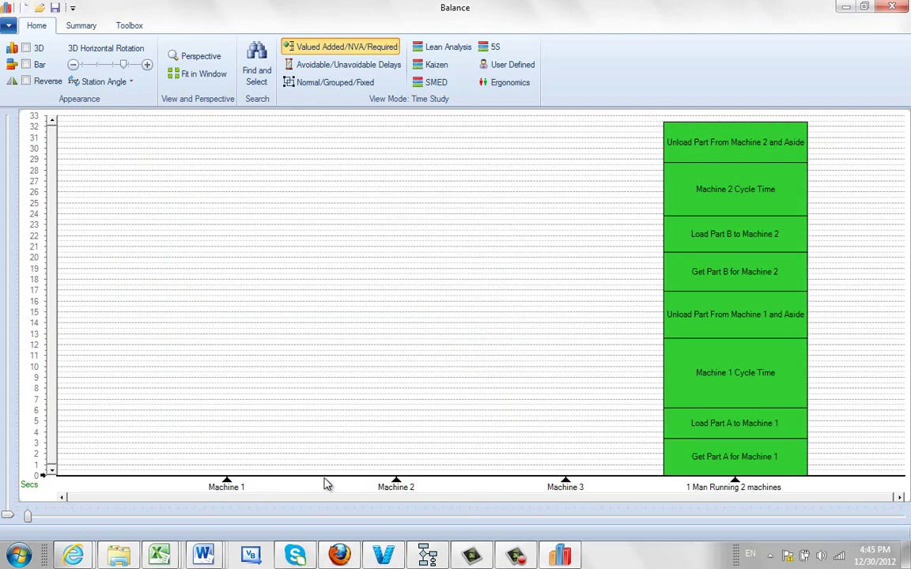
Rename the Machine 3 task to "Operator" and move it ahead of Machine 1
right_click(565, 486)
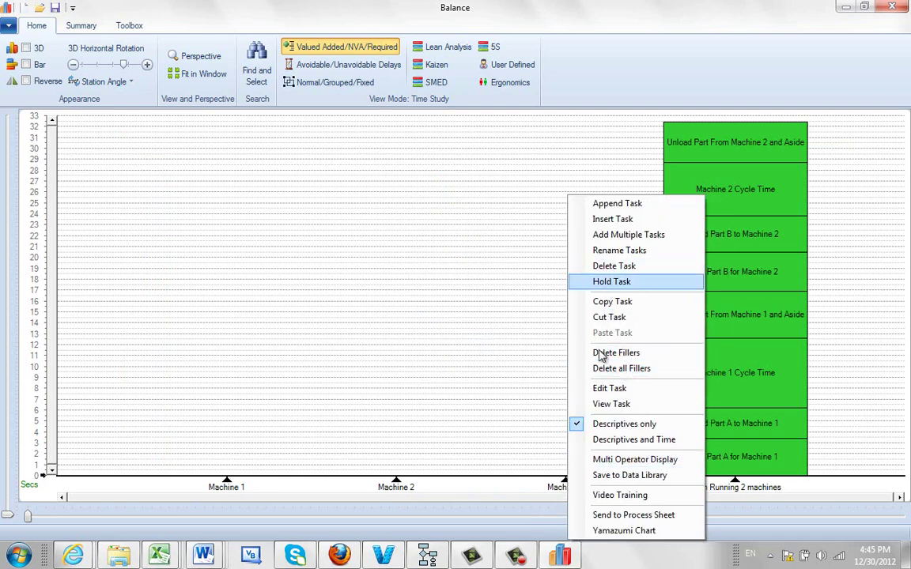
click(608, 388)
click(385, 248)
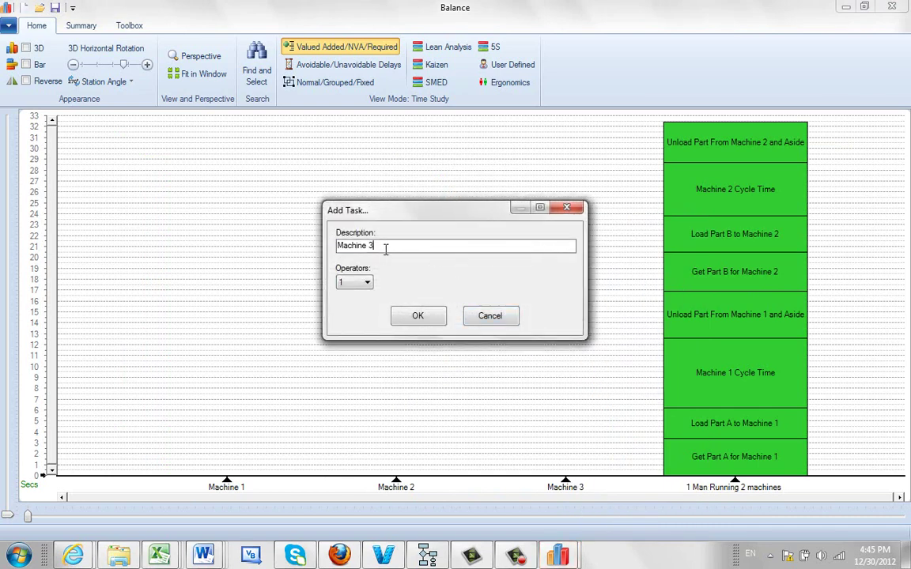
drag(386, 247, 313, 283)
text(Operator)
click(420, 316)
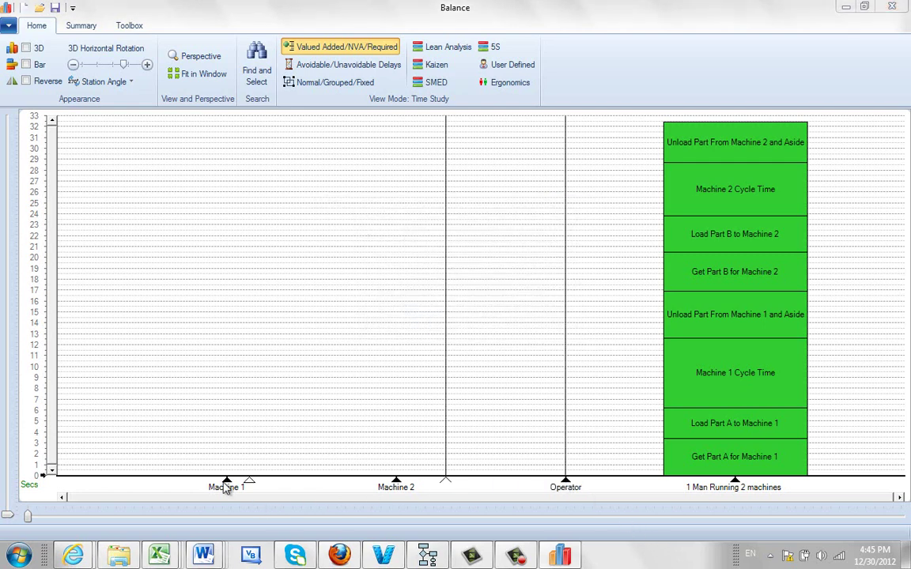
drag(226, 488, 227, 482)
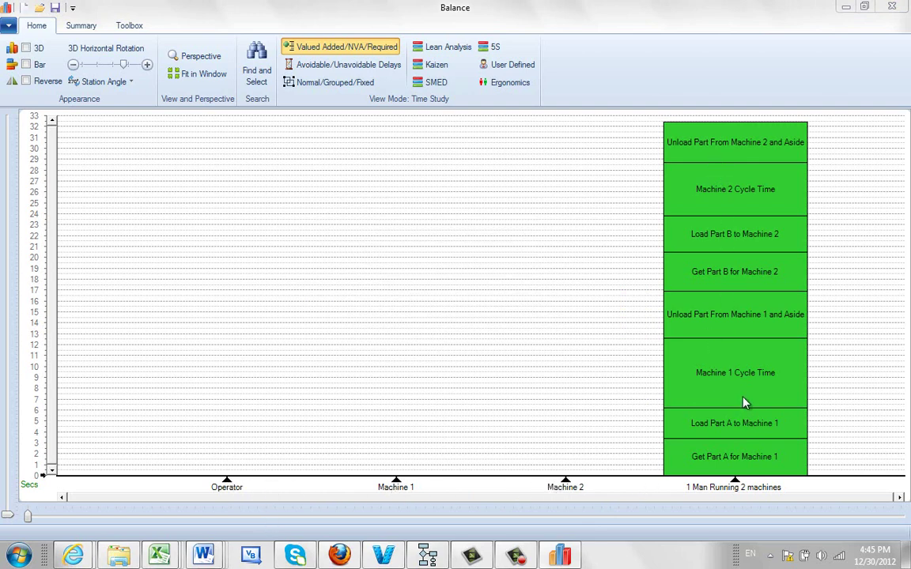
Put the "1 Man Running 2 machines" task on hold, and enlarge and reposition the Held Activities window
right_click(714, 491)
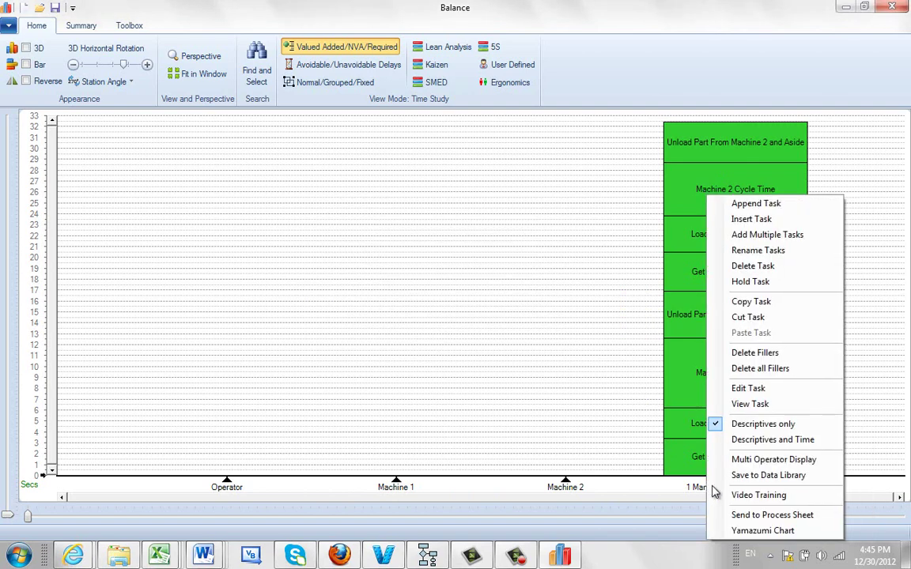
click(636, 423)
right_click(710, 496)
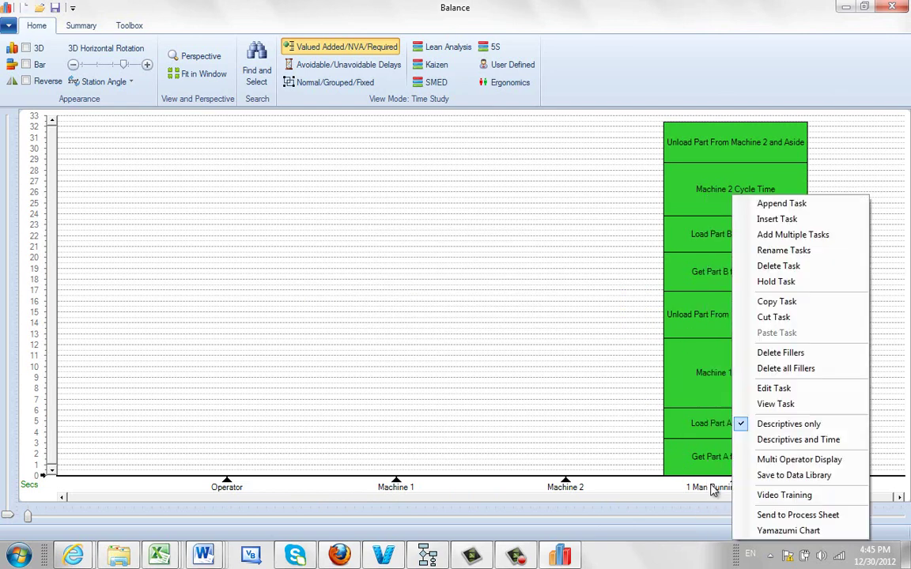
click(776, 289)
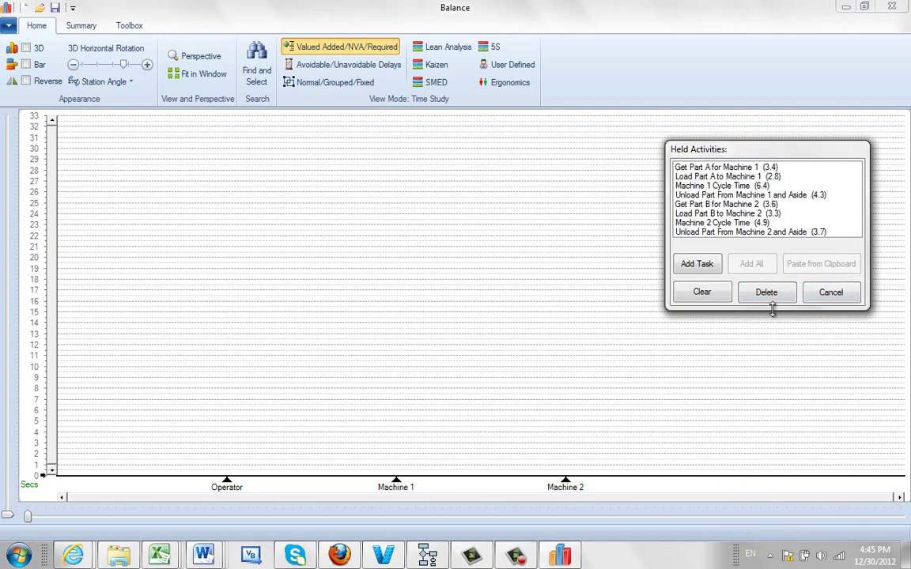
drag(772, 309, 771, 365)
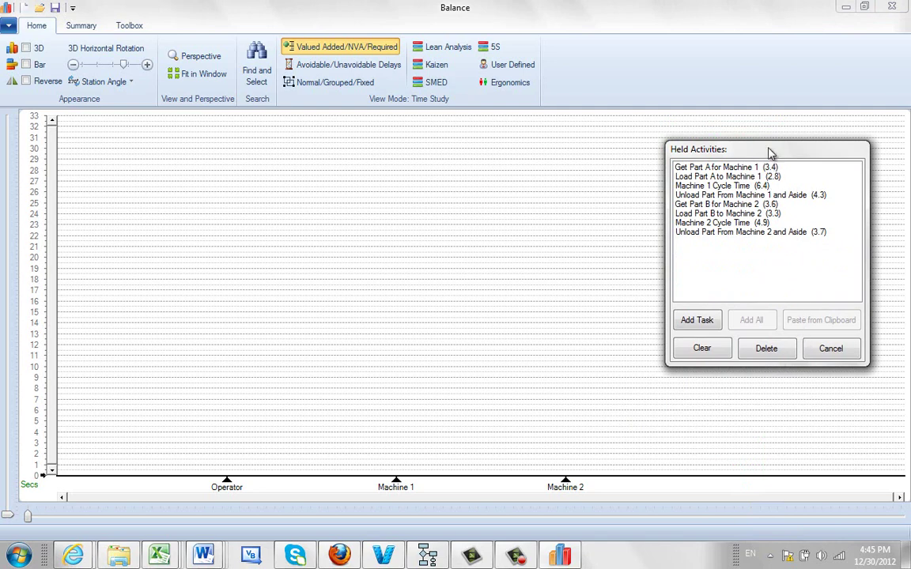
drag(771, 156, 742, 163)
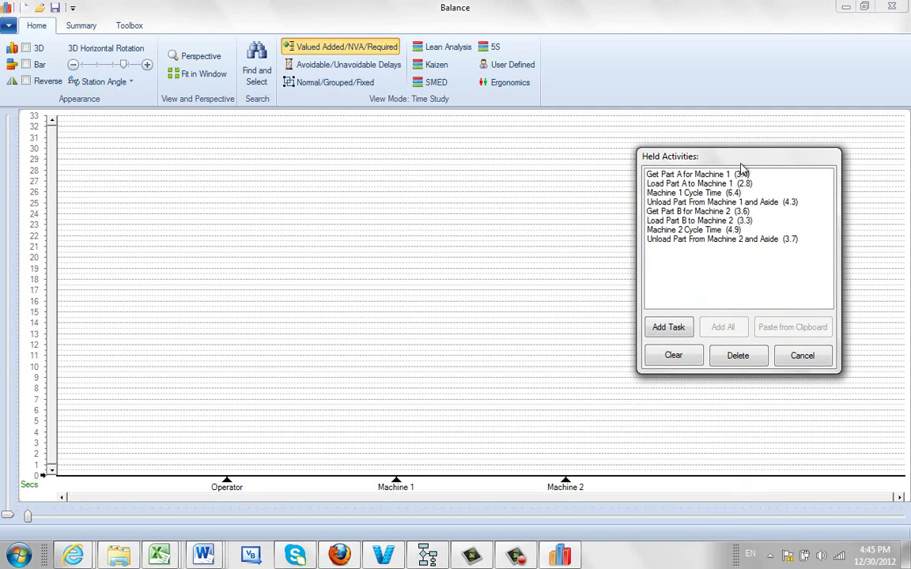
Place the held activity "Get Part A for Machine 1" on the Operator station and set a mark at its end
click(695, 176)
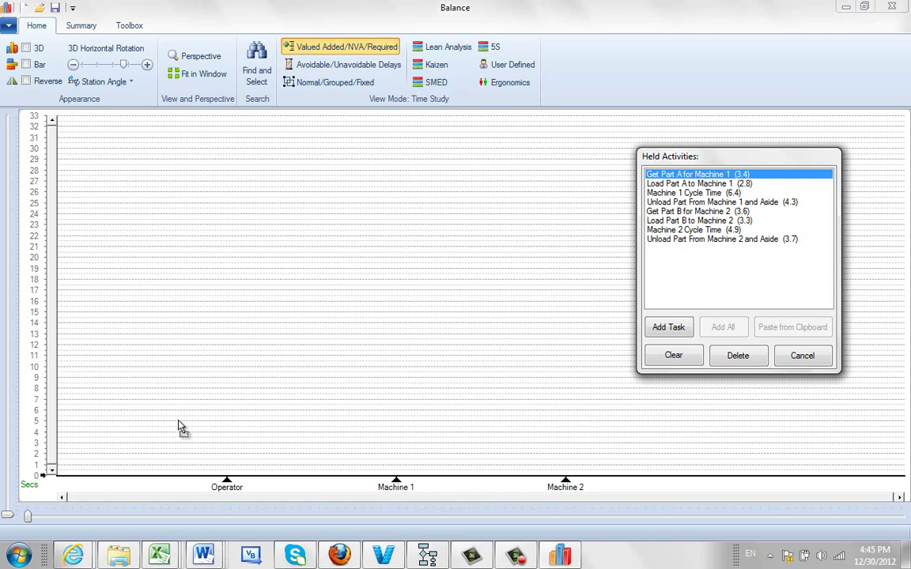
click(213, 456)
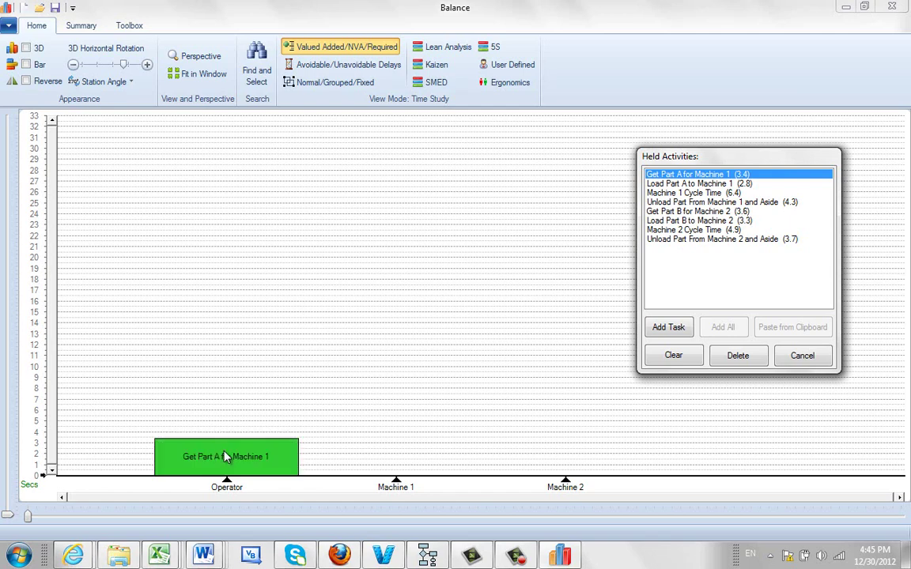
right_click(228, 461)
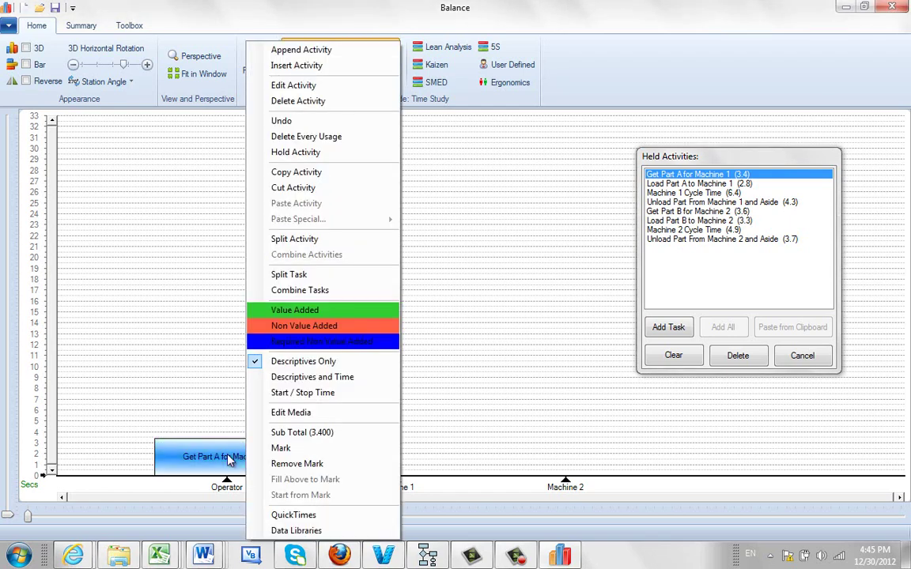
click(278, 448)
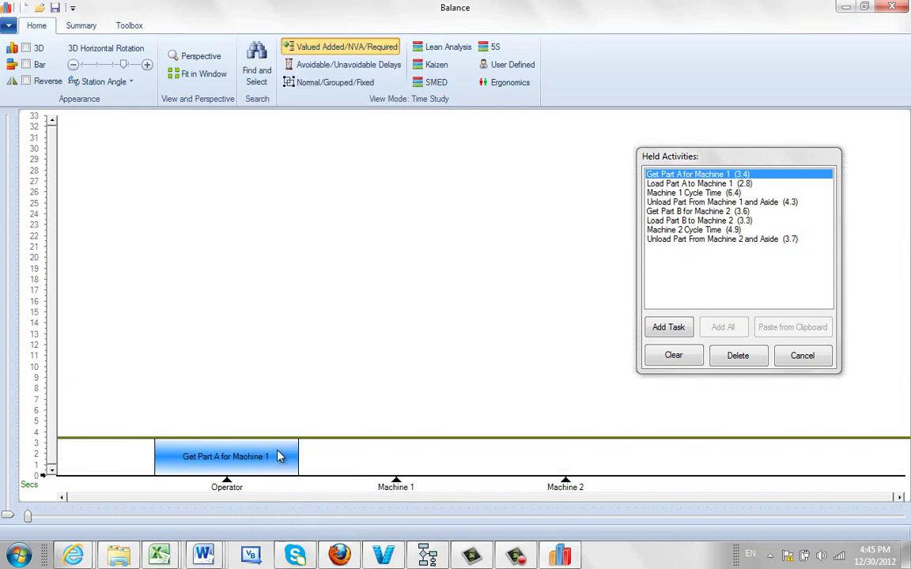
mouse_move(278, 457)
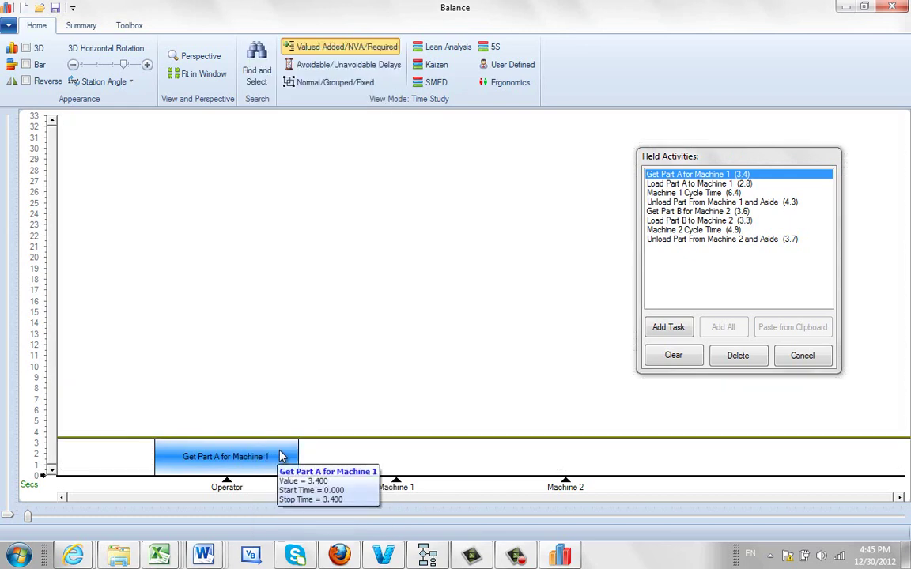
Place "Load Part A to Machine 1" on the Operator station and start "Machine 1 Cycle Time" on Machine 1 where that loading ends
click(685, 184)
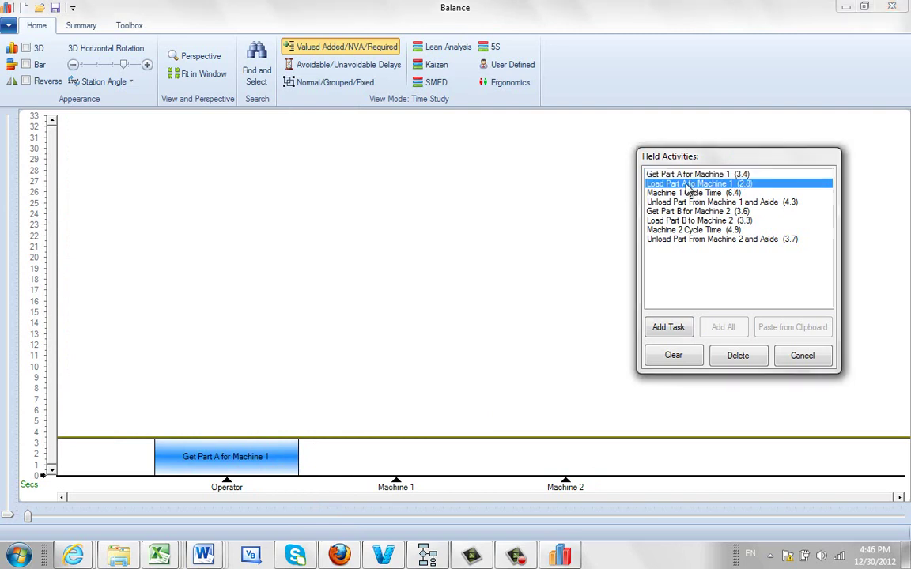
click(213, 431)
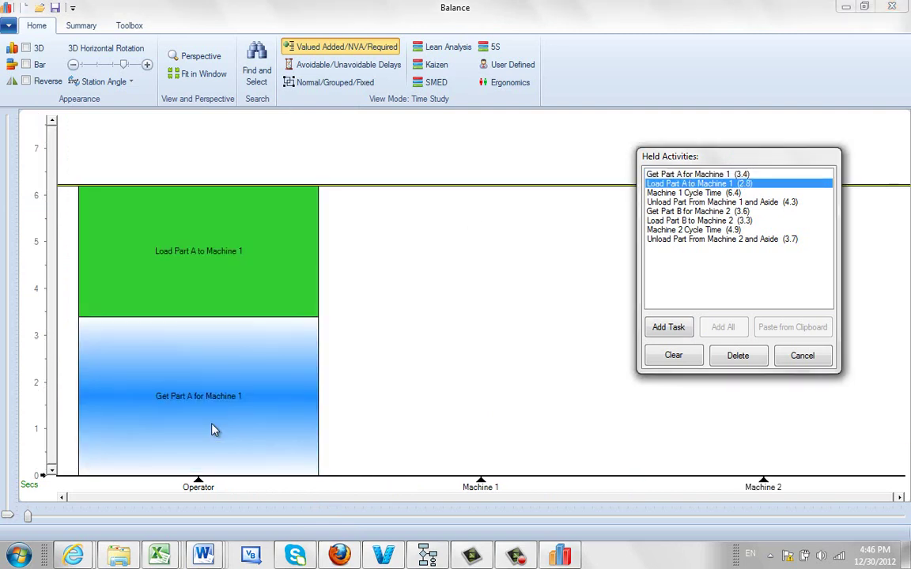
click(679, 193)
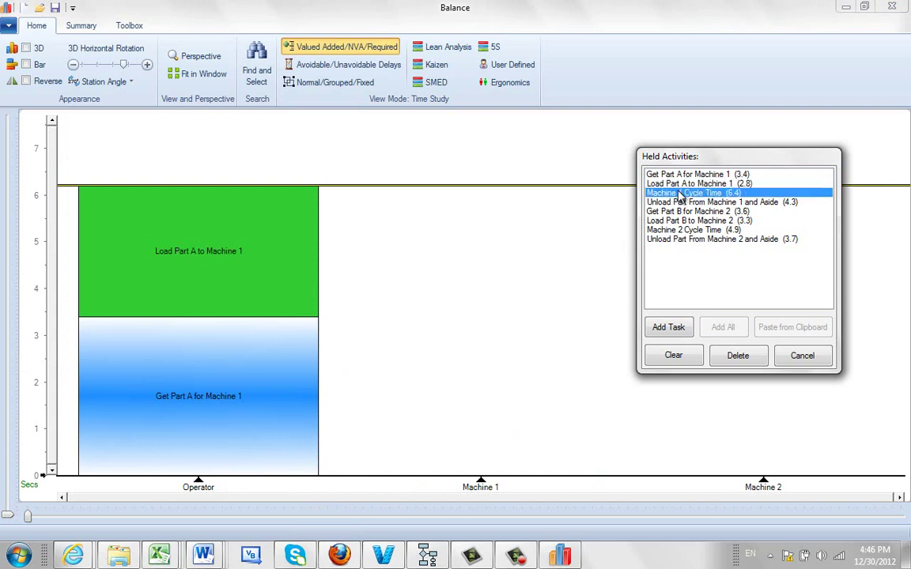
click(452, 158)
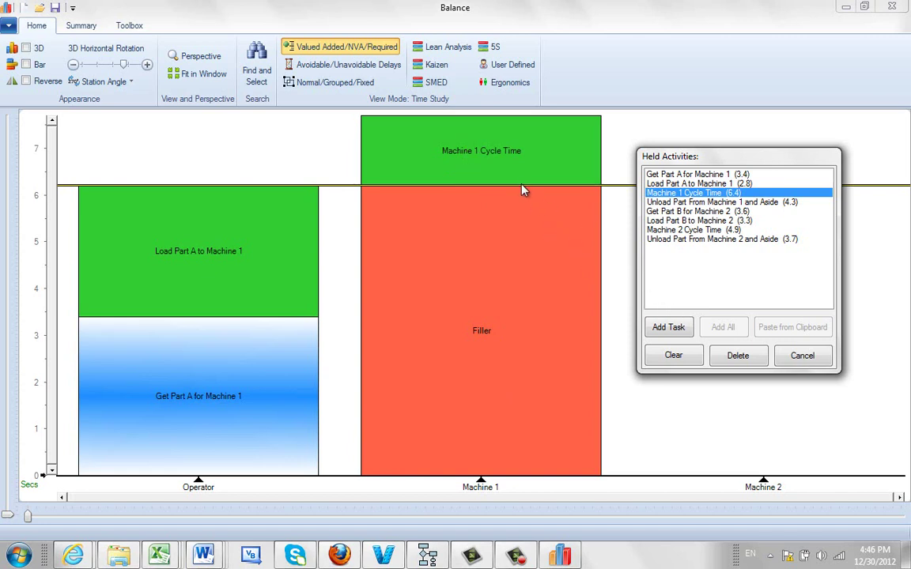
Stack "Get Part B for Machine 2" and "Load Part B to Machine 2" on top of the Operator station
click(680, 212)
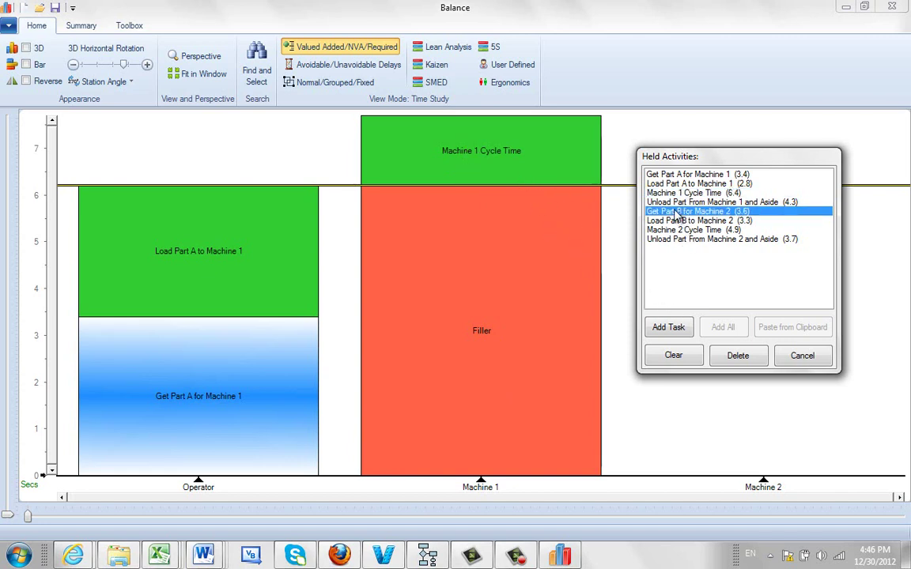
click(238, 179)
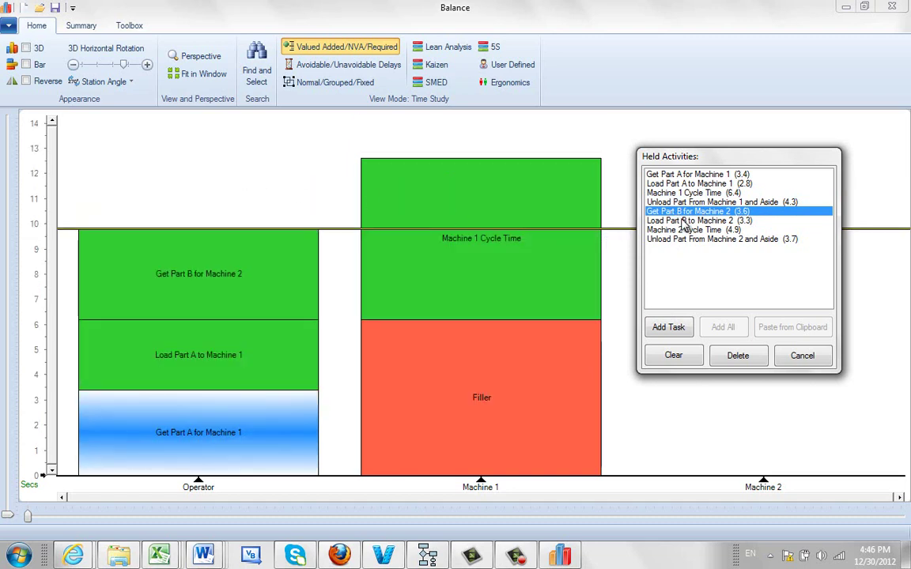
key(Down)
click(223, 218)
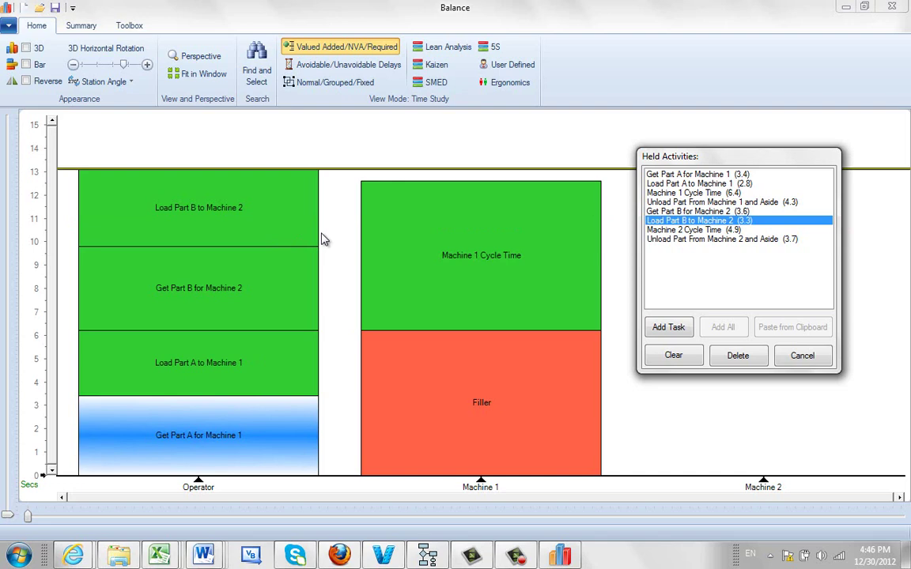
Move the Held Activities window off Machine 2 and place "Machine 2 Cycle Time" there, starting where the operator's Part B loading ends
drag(734, 156, 430, 243)
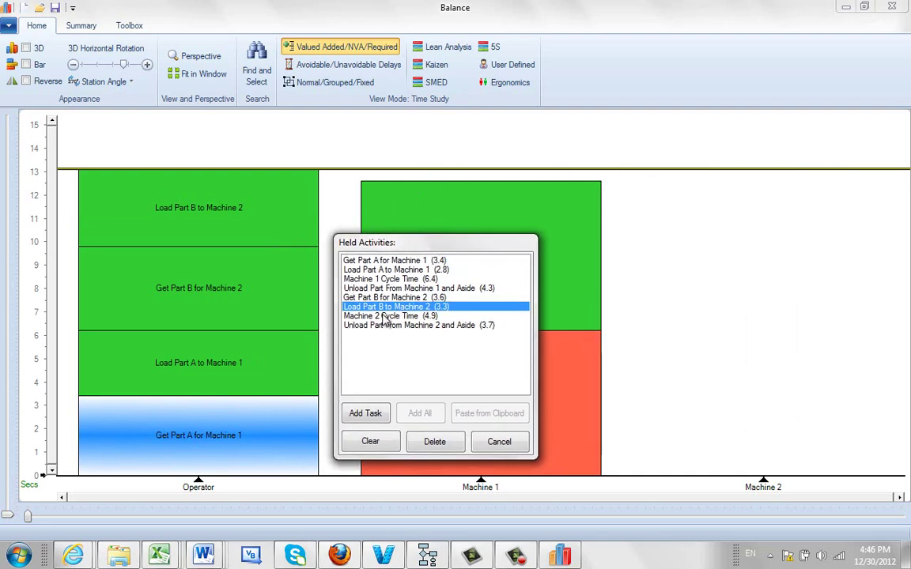
click(385, 316)
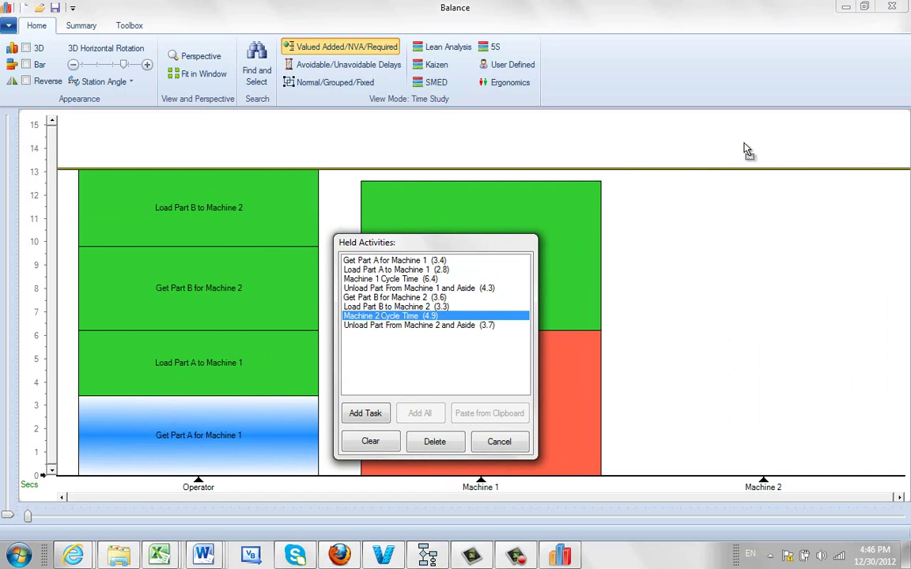
click(669, 128)
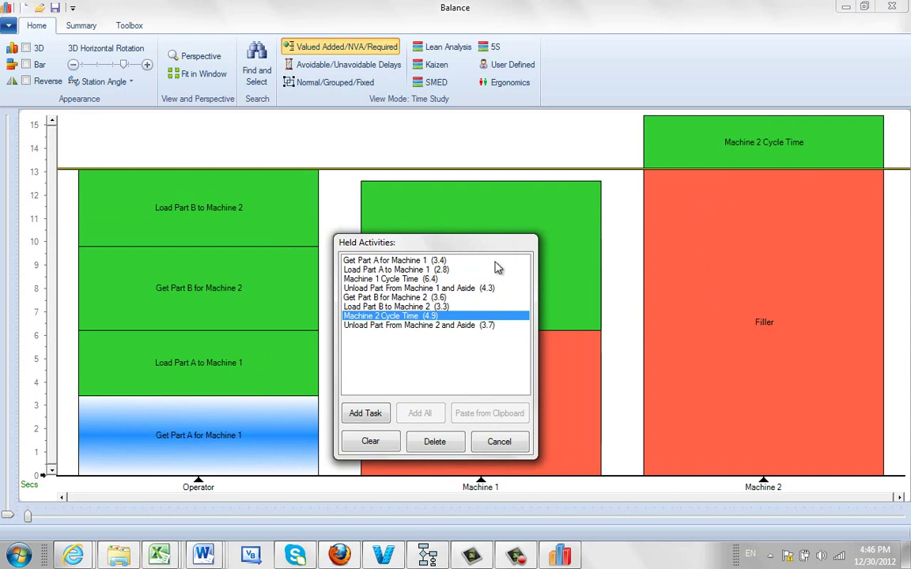
Stack "Unload Part From Machine 1 and Aside", "Get Part A for Machine 1" and "Load Part A to Machine 1" on the Operator station
drag(484, 248, 619, 287)
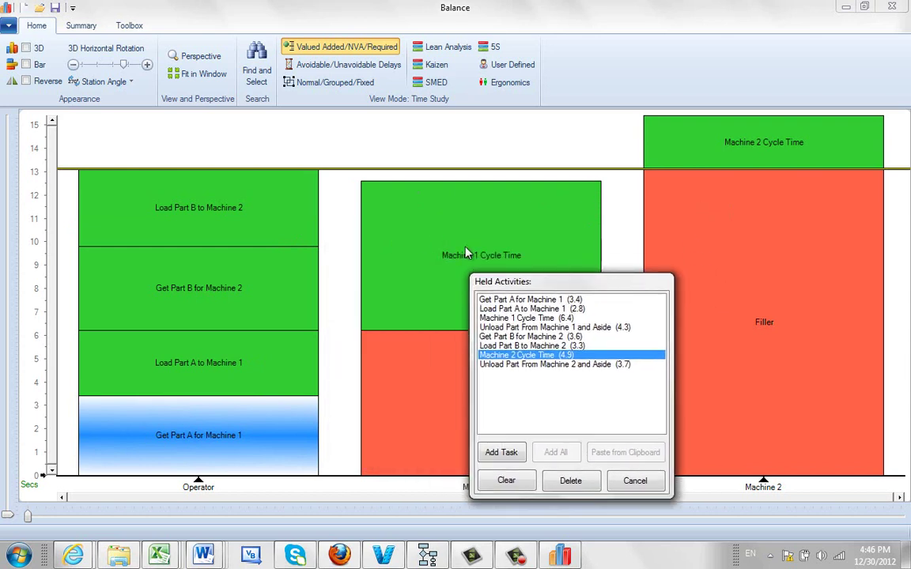
click(510, 328)
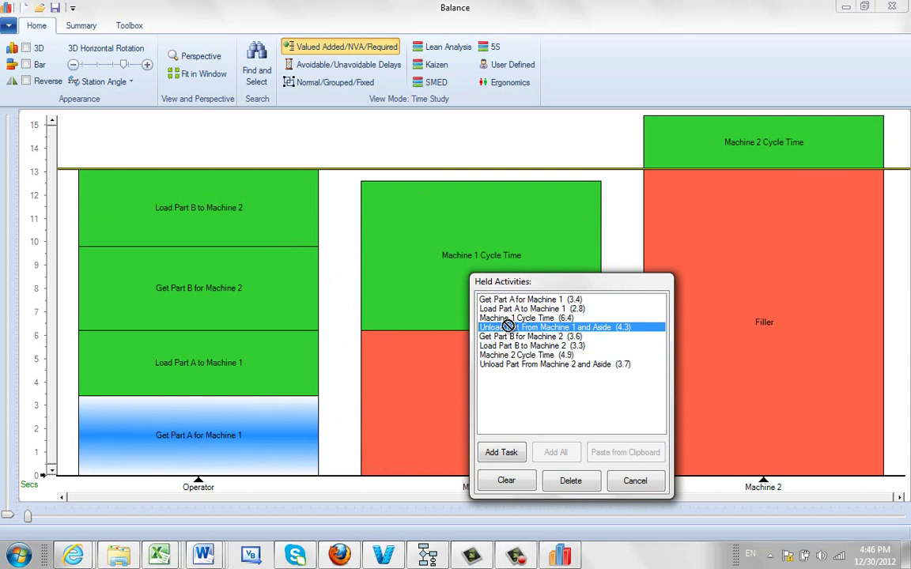
click(156, 162)
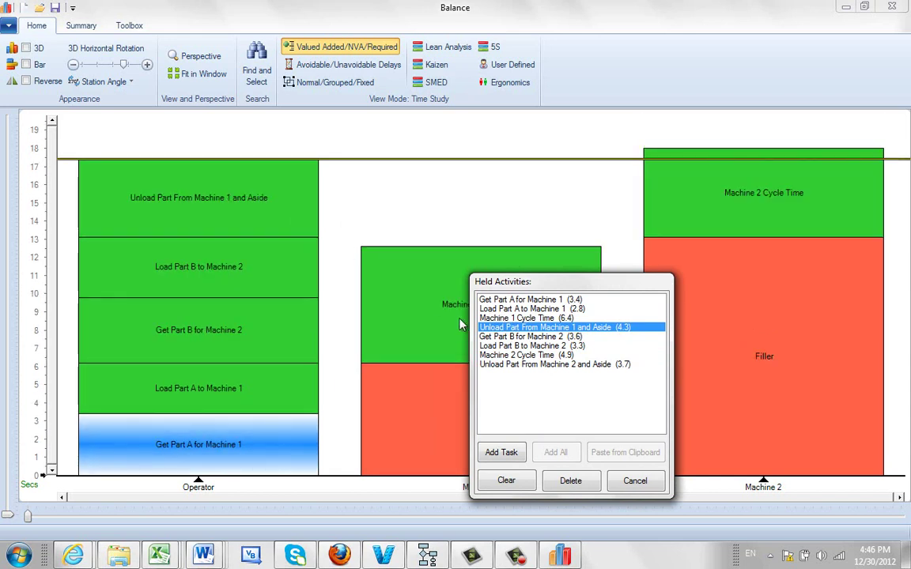
click(499, 300)
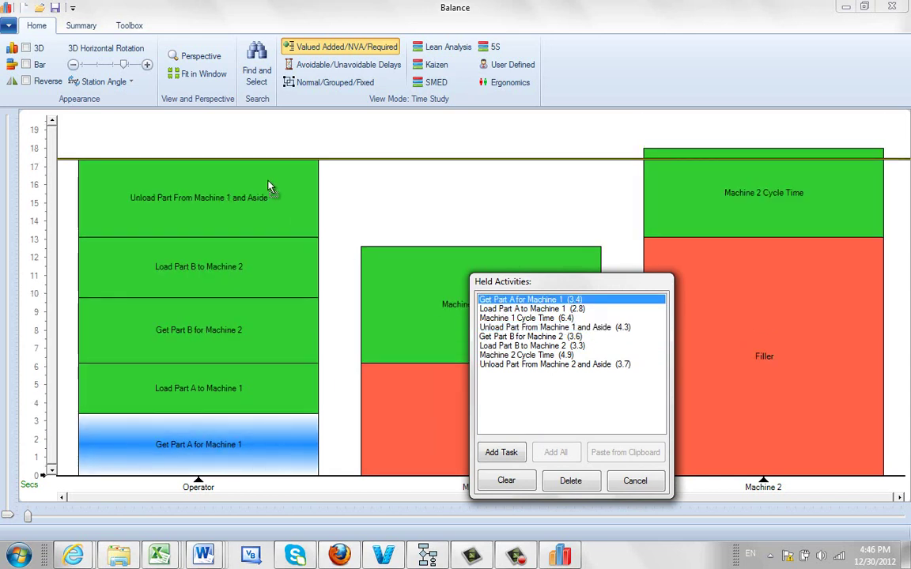
click(139, 125)
click(513, 308)
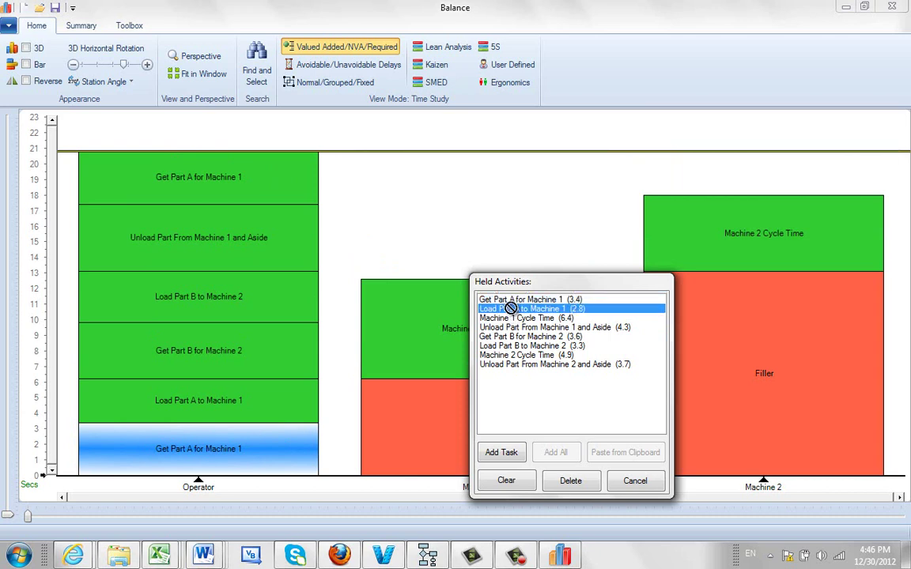
click(133, 140)
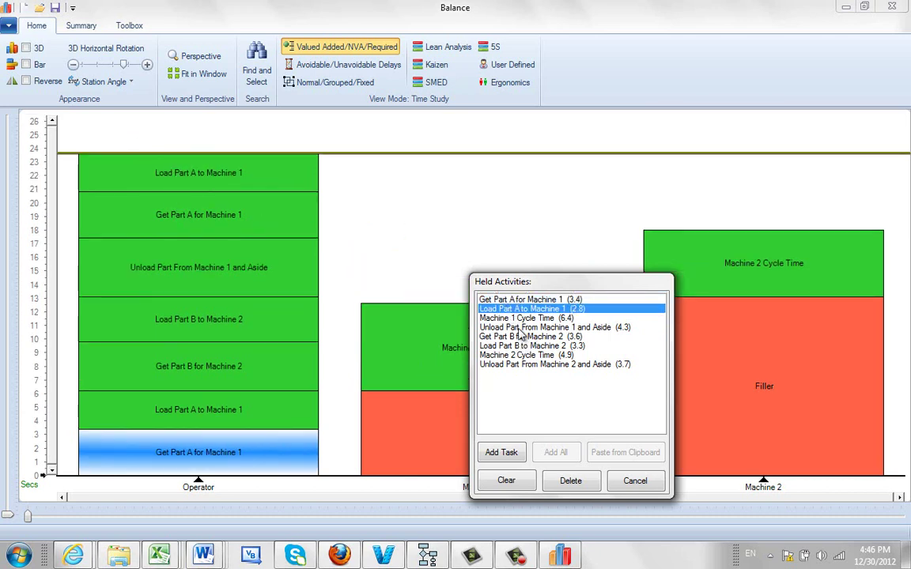
Uncover the Machine 1 station and add a second "Machine 1 Cycle Time" starting where the operator's second Part A loading ends
drag(551, 282, 738, 274)
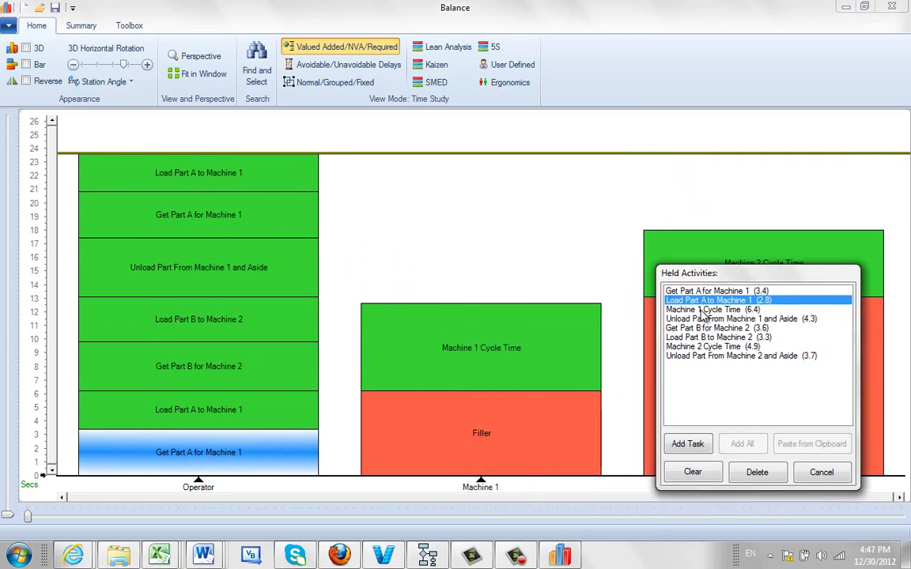
click(702, 309)
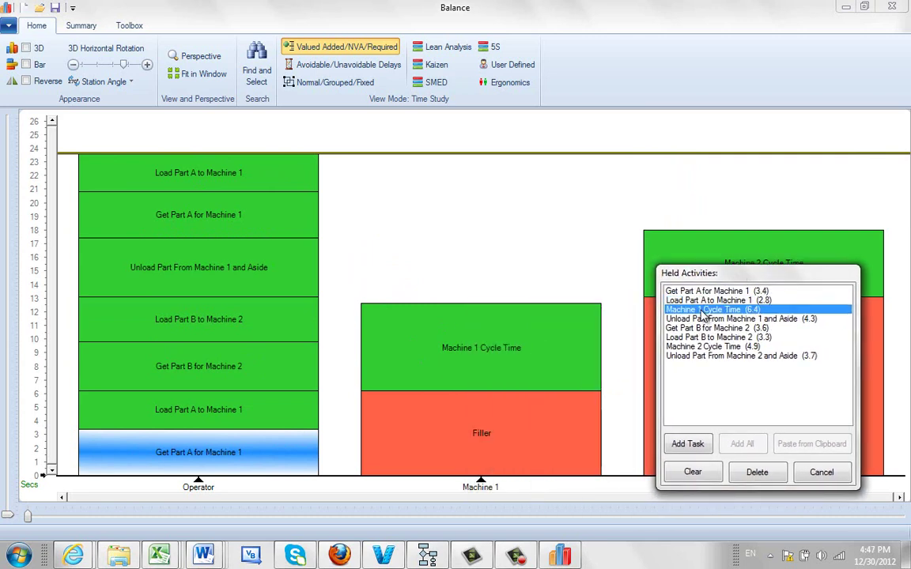
click(419, 135)
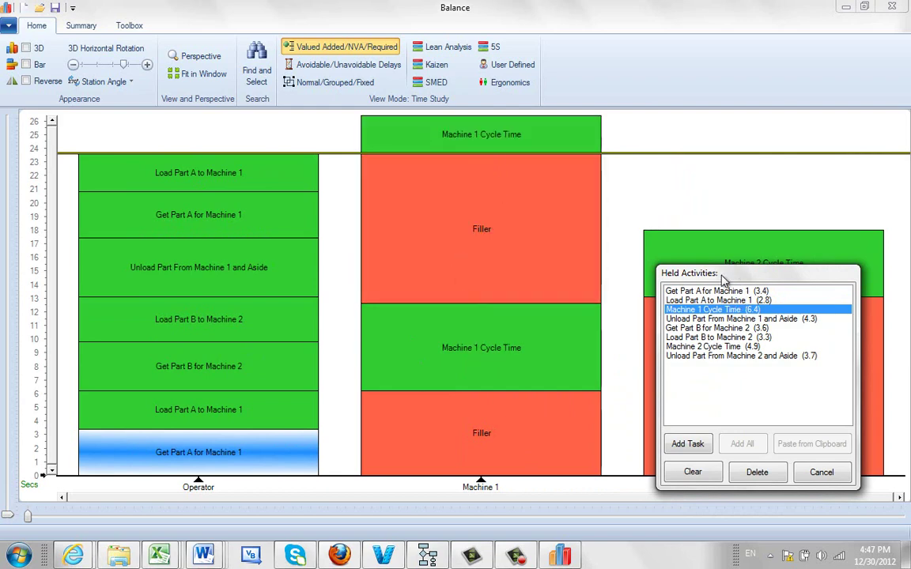
Stack "Unload Part From Machine 2 and Aside", "Get Part B for Machine 2" and "Load Part B to Machine 2" on the Operator station
drag(720, 277, 515, 246)
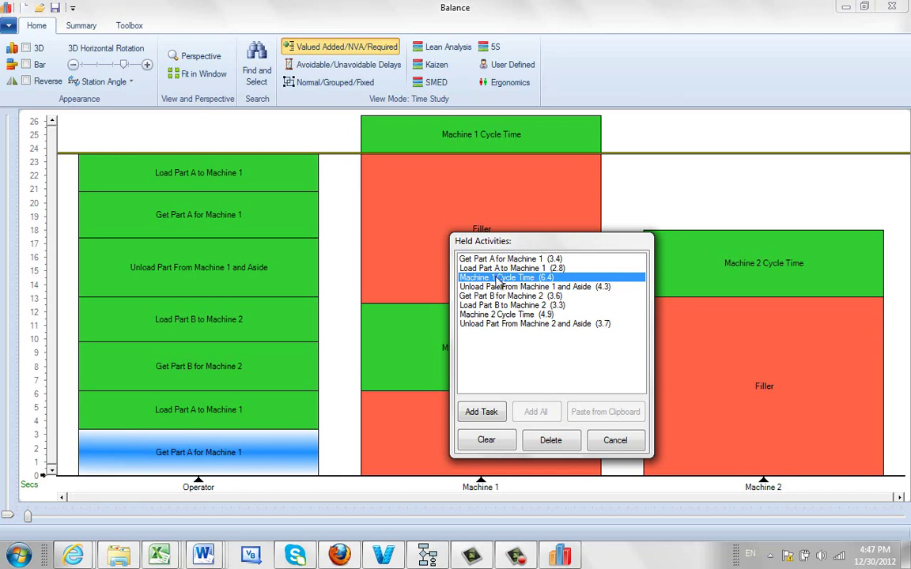
click(495, 325)
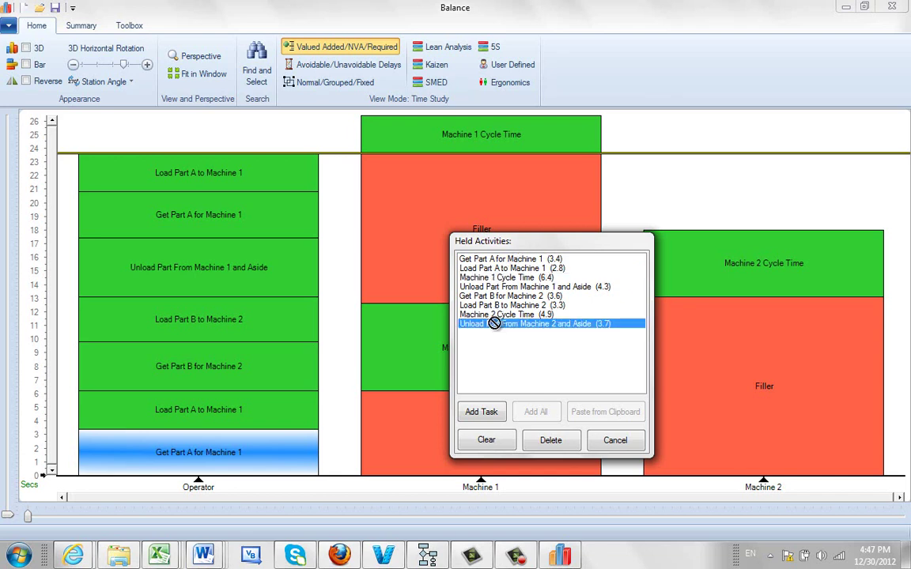
click(234, 136)
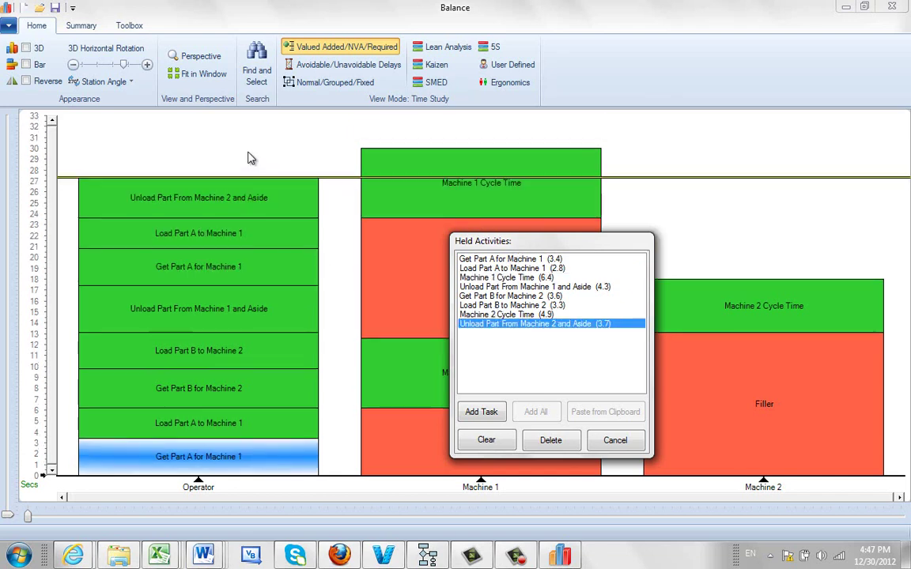
click(480, 296)
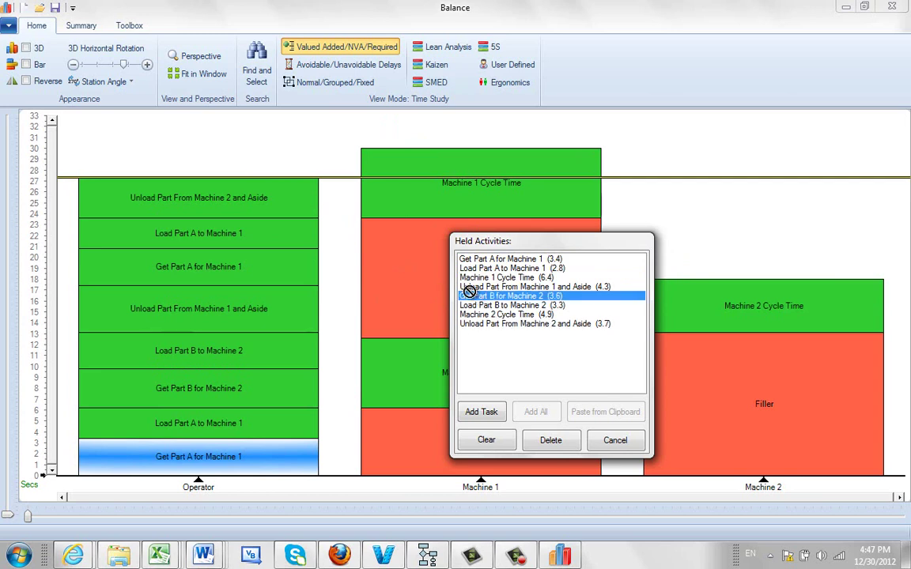
click(154, 158)
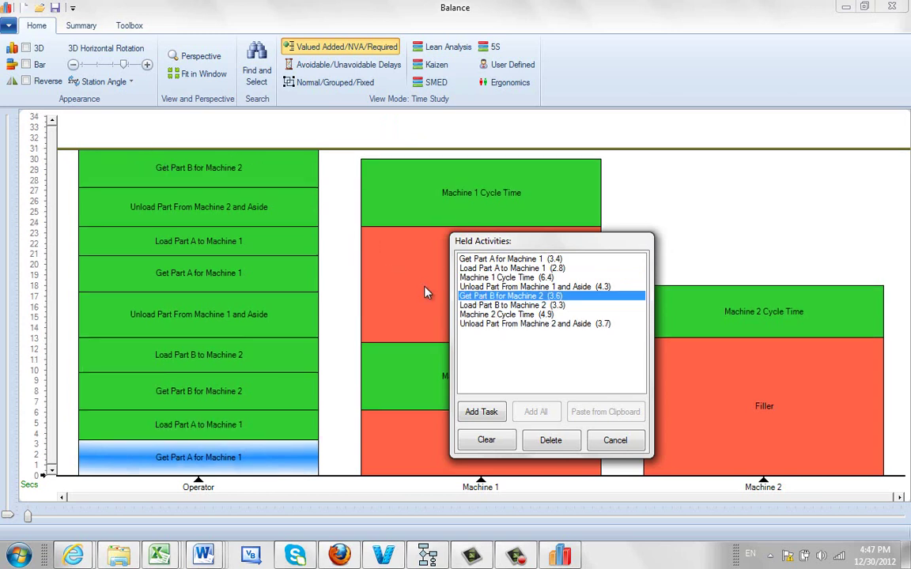
click(484, 305)
click(164, 143)
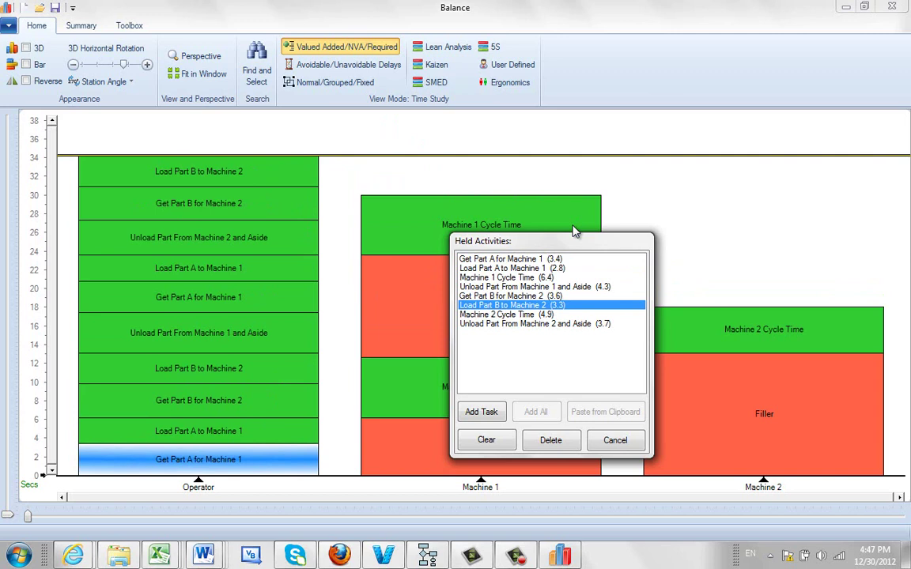
Add a second "Machine 2 Cycle Time" on Machine 2 after the operator's second Part B loading, and move the Held Activities window clear of Machine 2
click(522, 315)
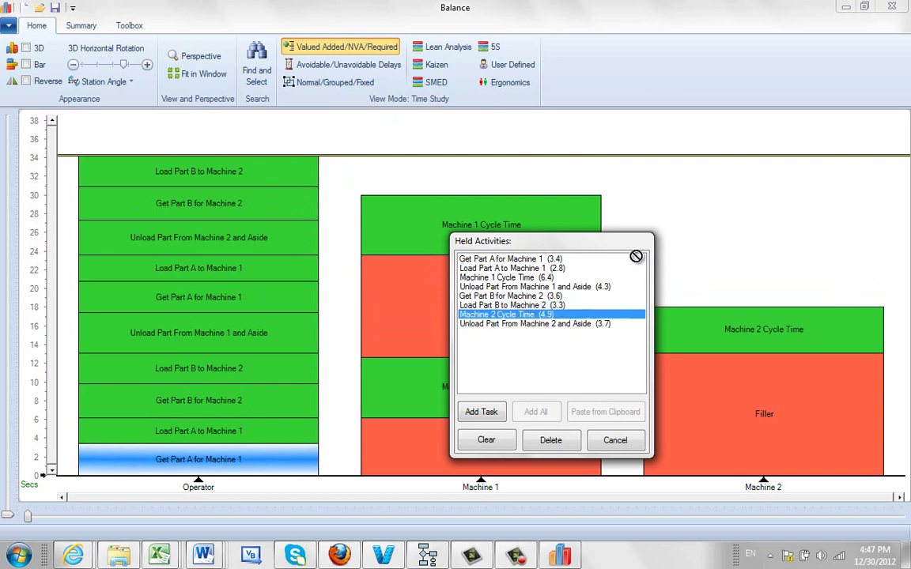
click(700, 137)
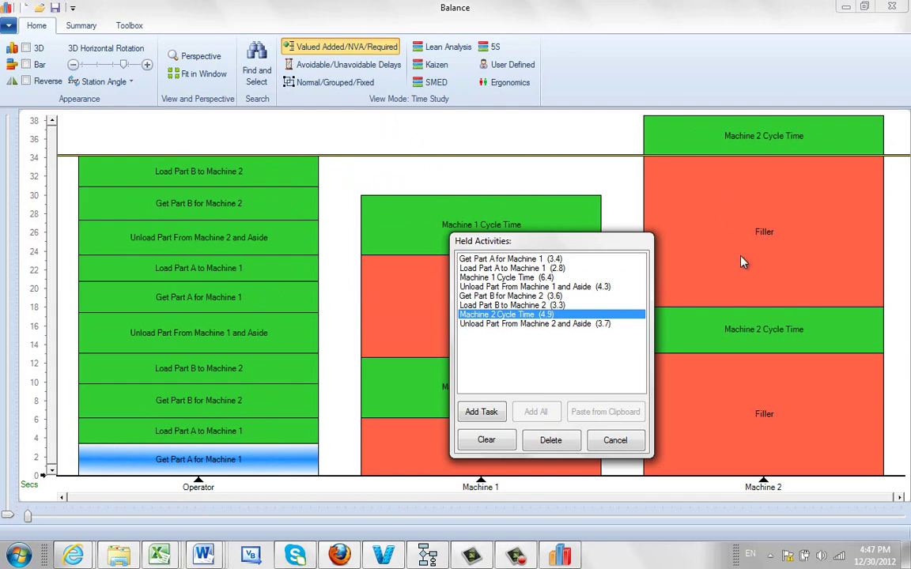
drag(585, 241, 507, 270)
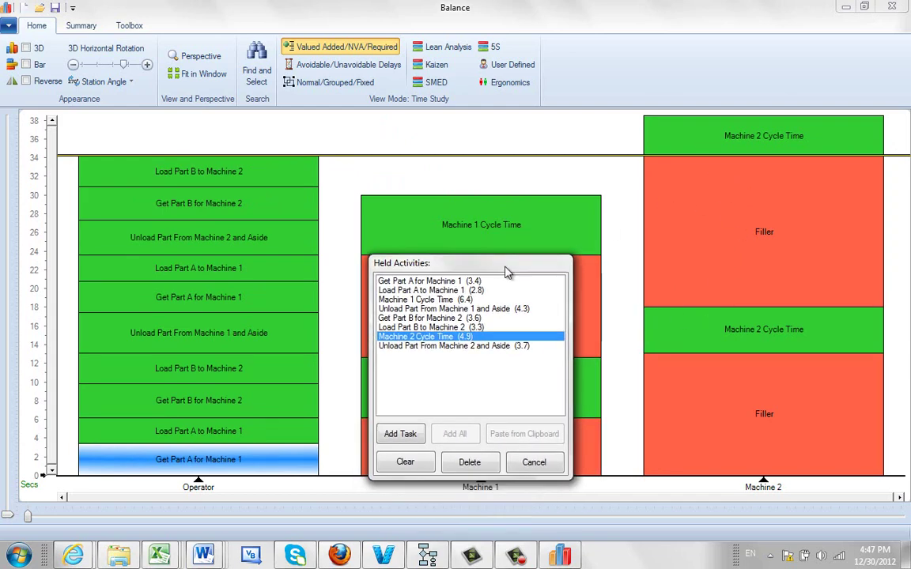
Extend the Operator station with another "Unload Part From Machine 1 and Aside", "Get Part A for Machine 1" and "Load Part A to Machine 1"
click(411, 308)
click(200, 115)
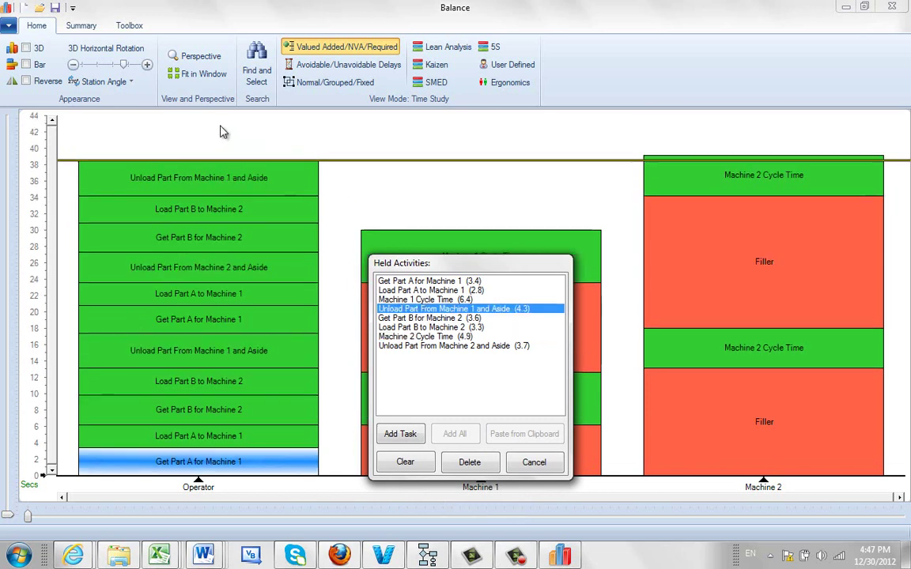
click(387, 281)
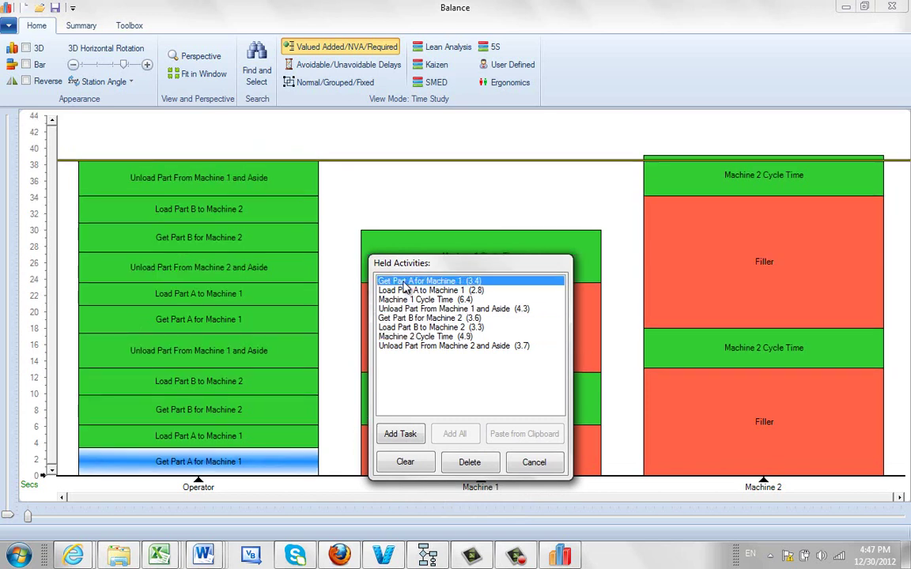
click(190, 150)
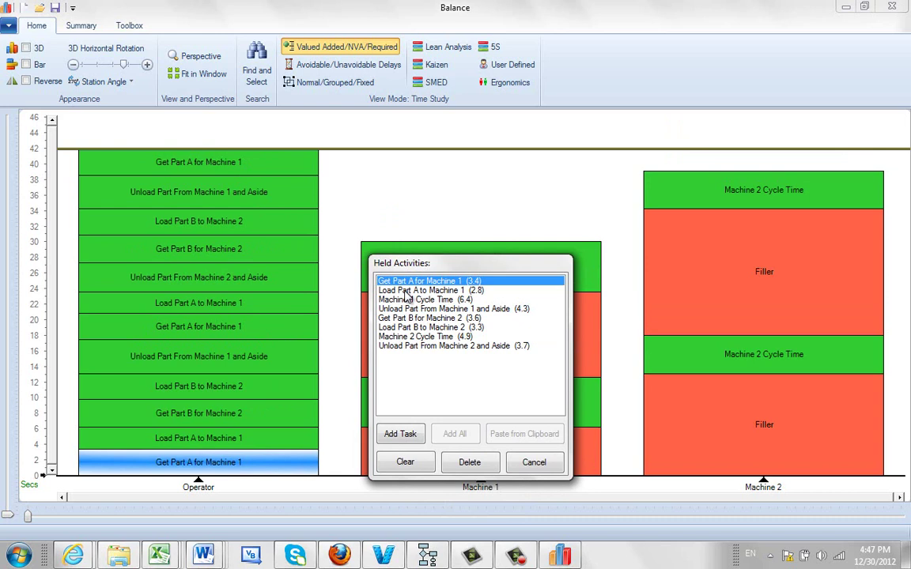
click(141, 126)
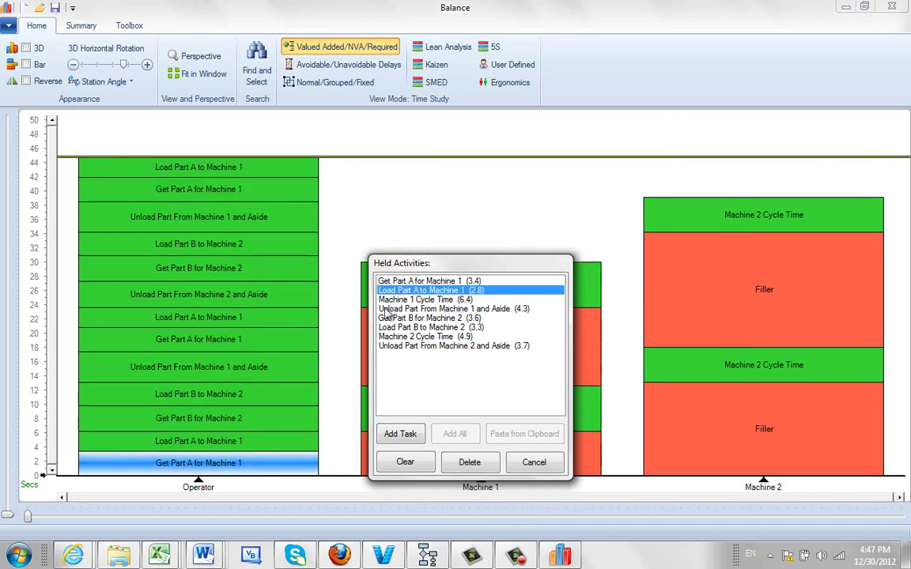
Add a third "Machine 1 Cycle Time" on Machine 1 after the last Part A loading, and "Unload Part From Machine 2 and Aside" on the Operator station
click(408, 300)
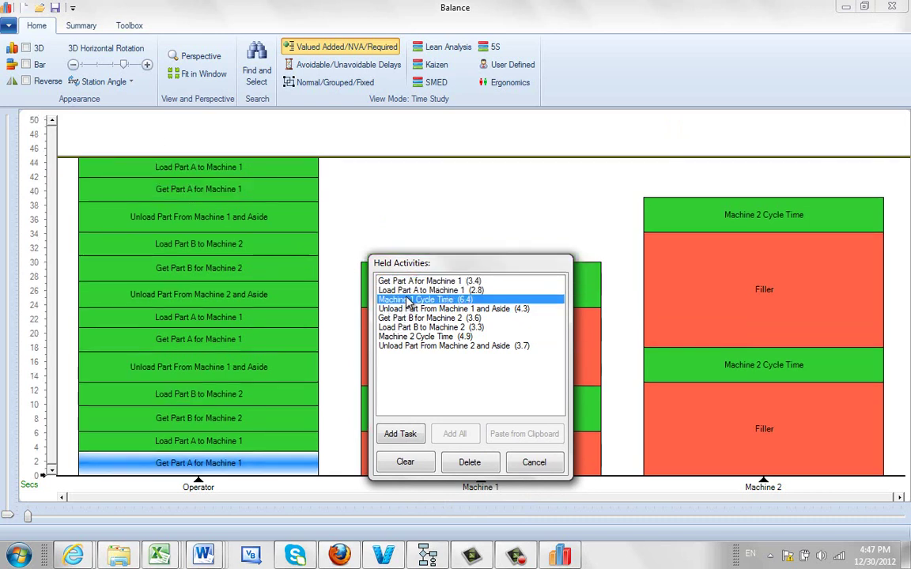
click(403, 145)
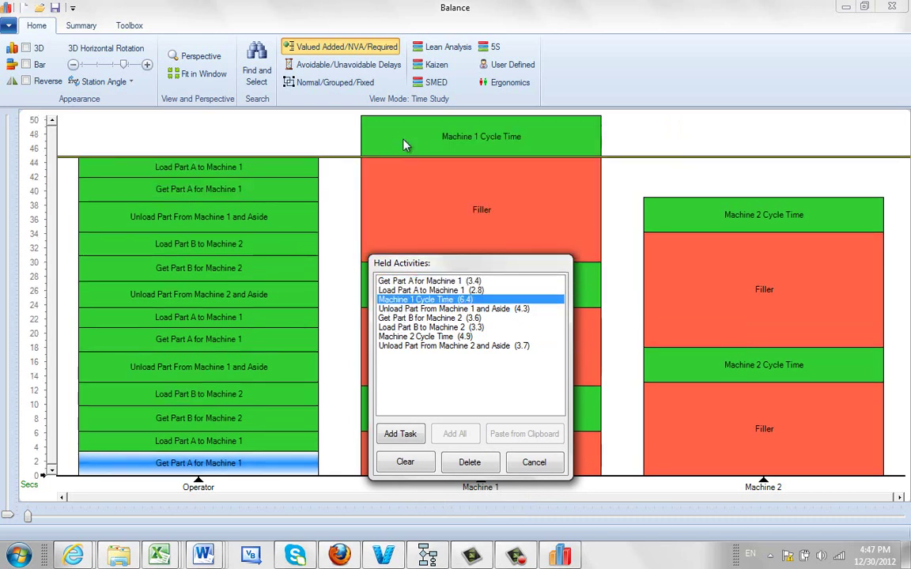
click(425, 345)
click(194, 140)
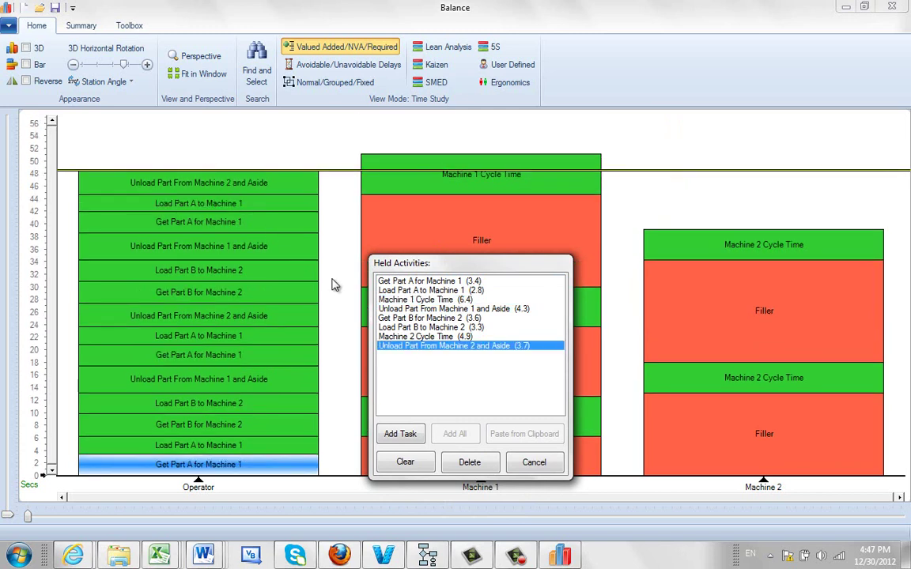
Add "Get Part B for Machine 2" and "Load Part B to Machine 2" on top of the Operator station
click(410, 318)
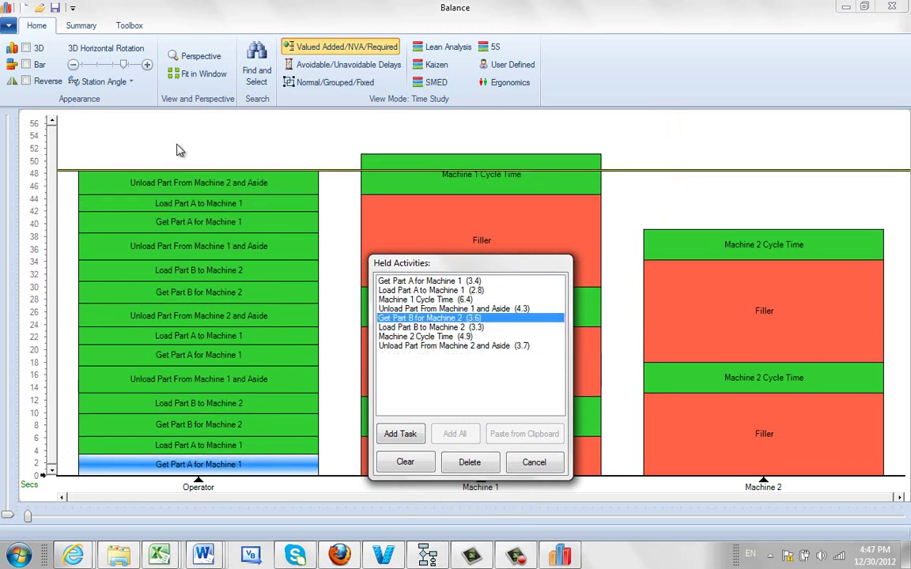
click(178, 148)
click(403, 326)
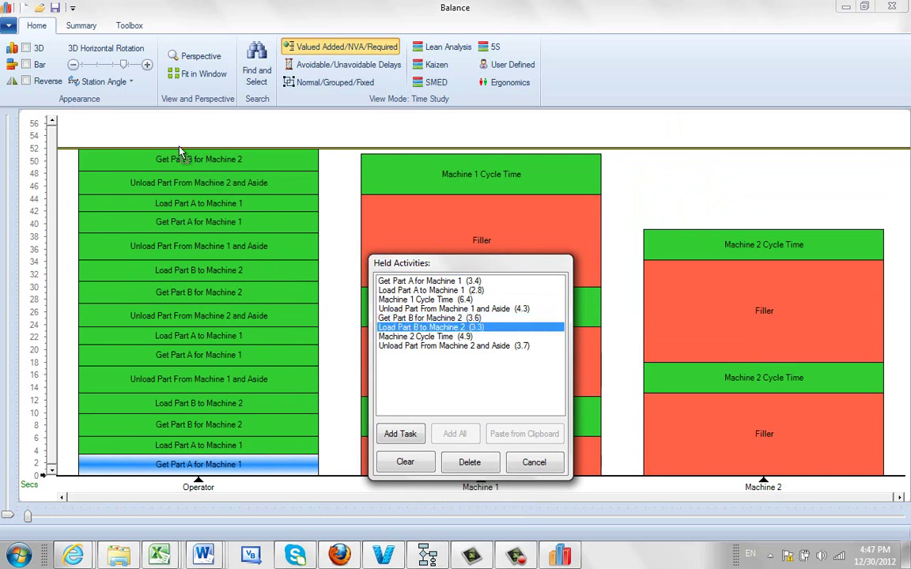
click(162, 138)
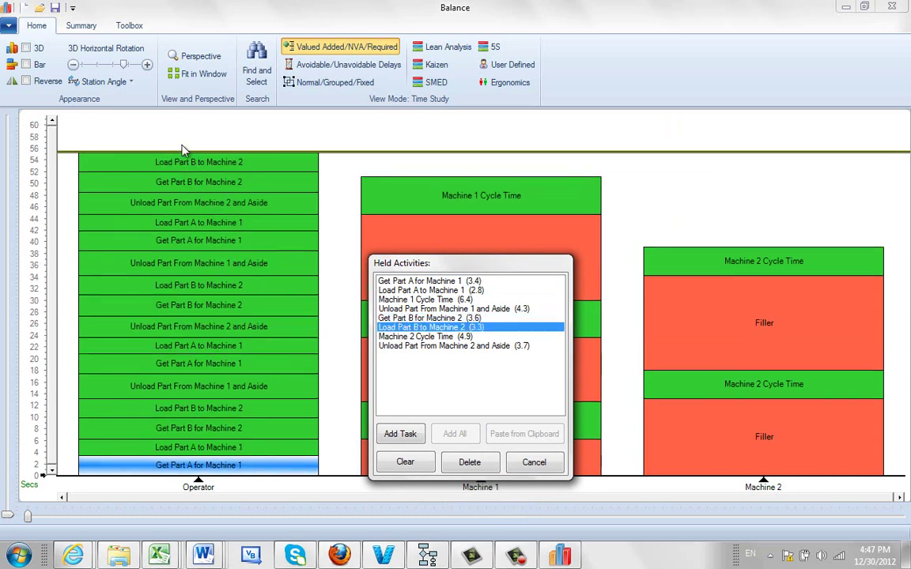
Add a third "Machine 2 Cycle Time" on Machine 2, and shift the Held Activities window lower over the chart
click(426, 337)
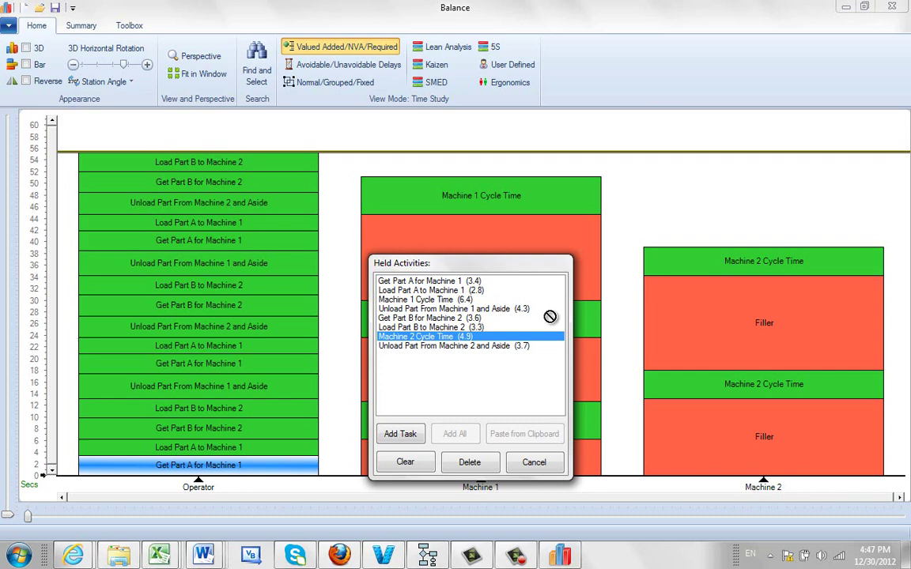
click(707, 139)
drag(506, 270, 519, 290)
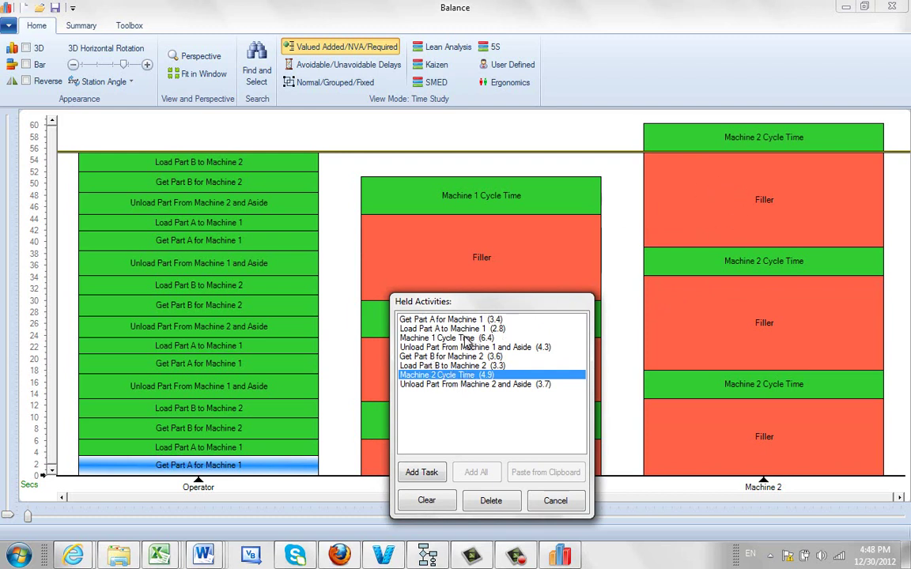
Stack one more "Unload Part From Machine 1 and Aside", "Get Part A for Machine 1" and "Load Part A to Machine 1" on the Operator station
click(435, 348)
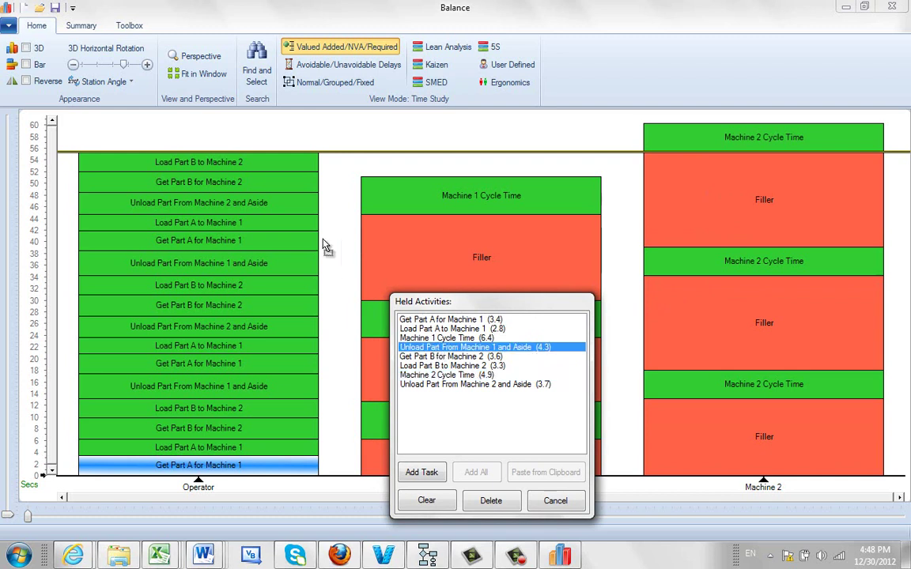
click(233, 135)
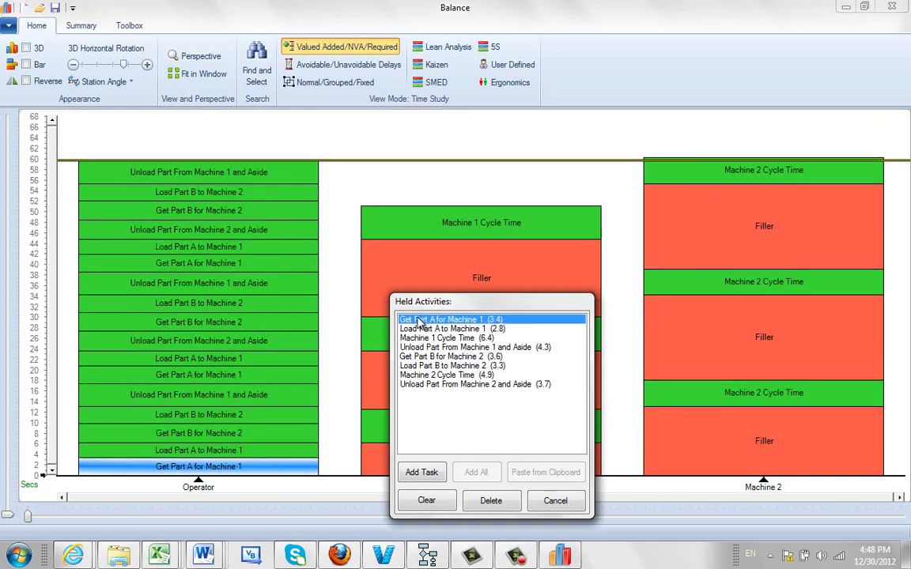
click(177, 128)
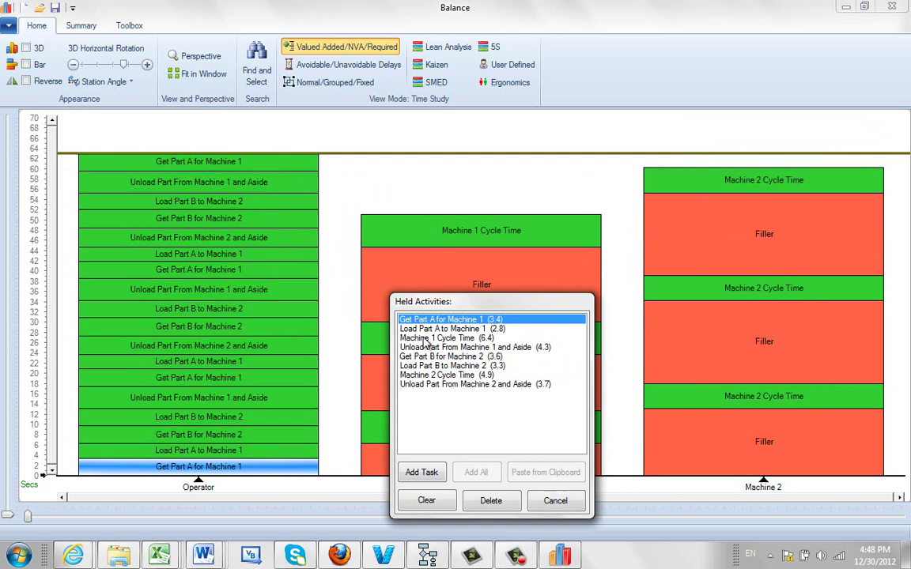
click(422, 329)
click(197, 147)
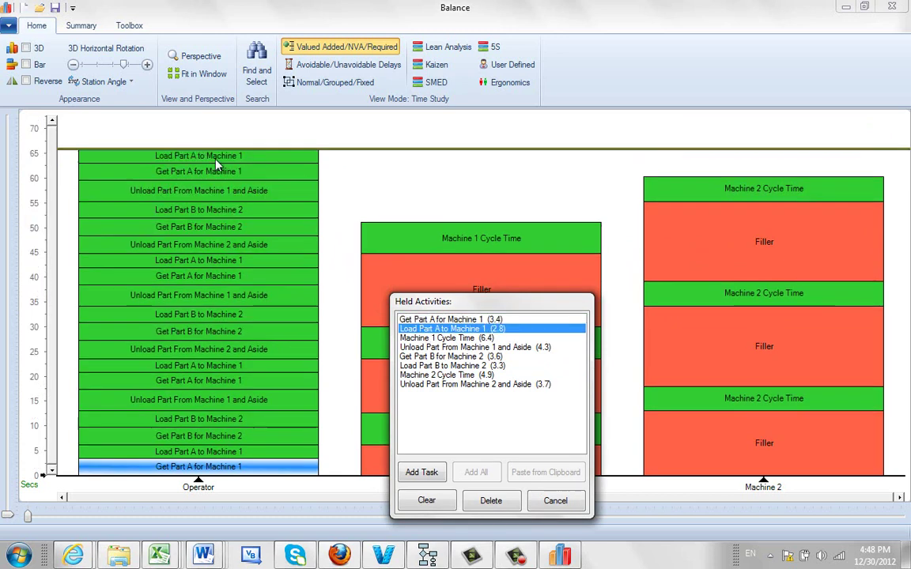
Add a fourth "Machine 1 Cycle Time" on Machine 1 after the last Part A loading, and close the Held Activities window
click(419, 338)
click(412, 145)
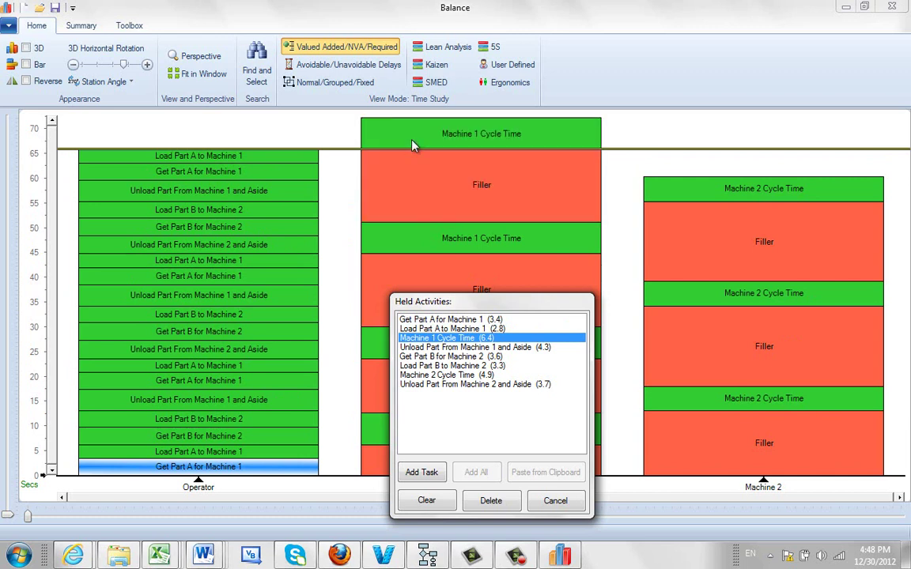
drag(487, 302, 471, 302)
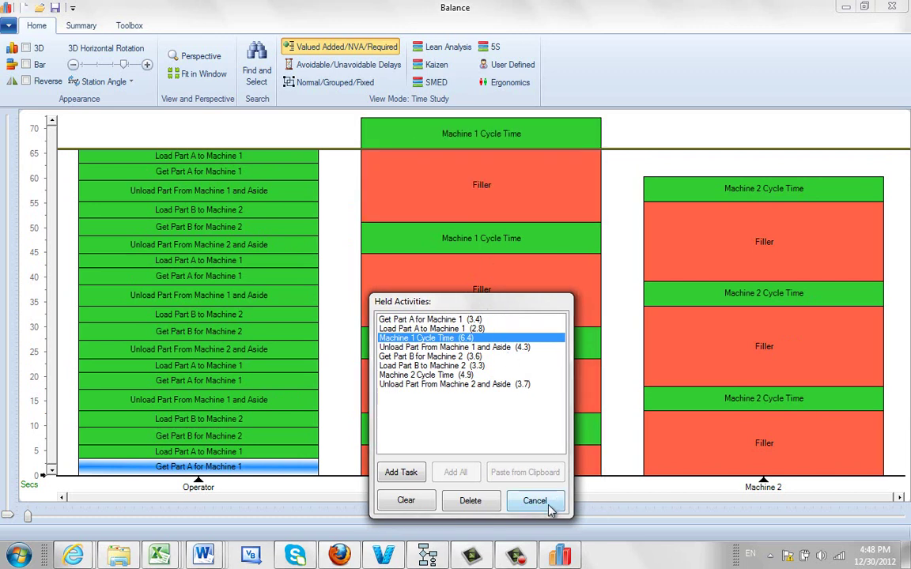
click(550, 509)
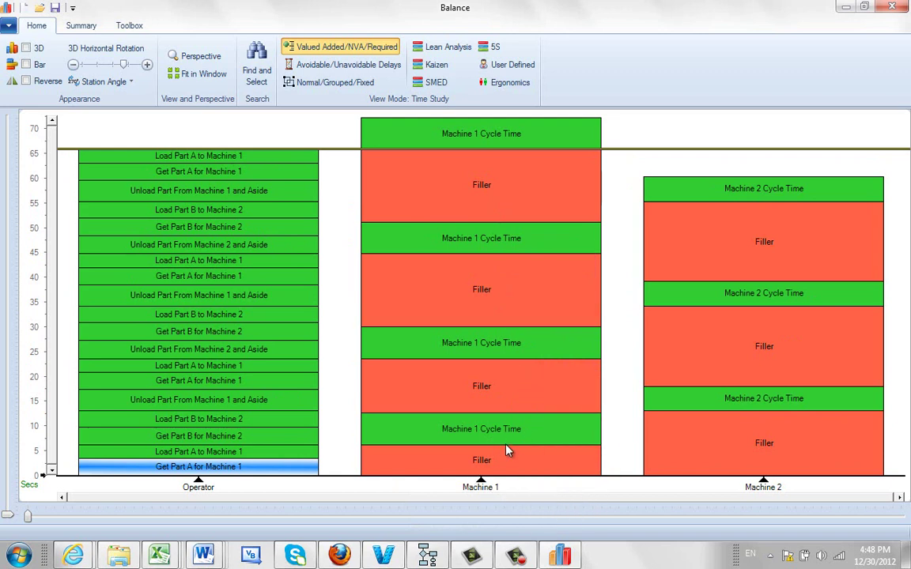
Export the chart as a Yamazumi chart to Excel, look it over and close the workbook
mouse_move(518, 465)
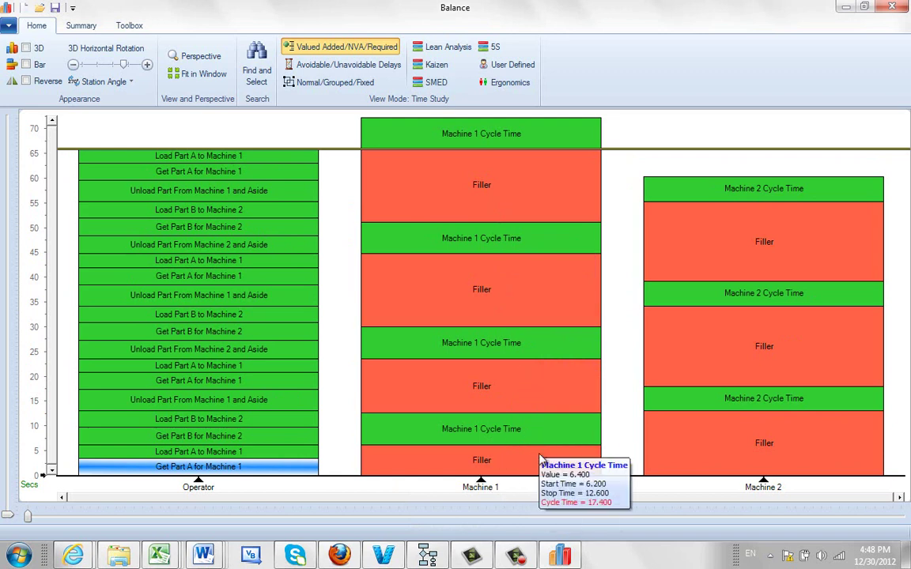
mouse_move(495, 404)
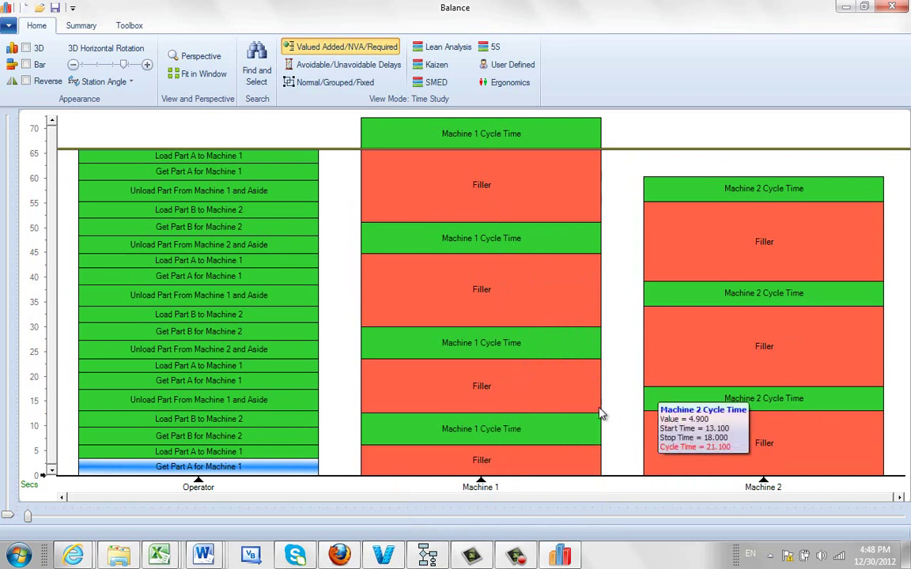
mouse_move(510, 348)
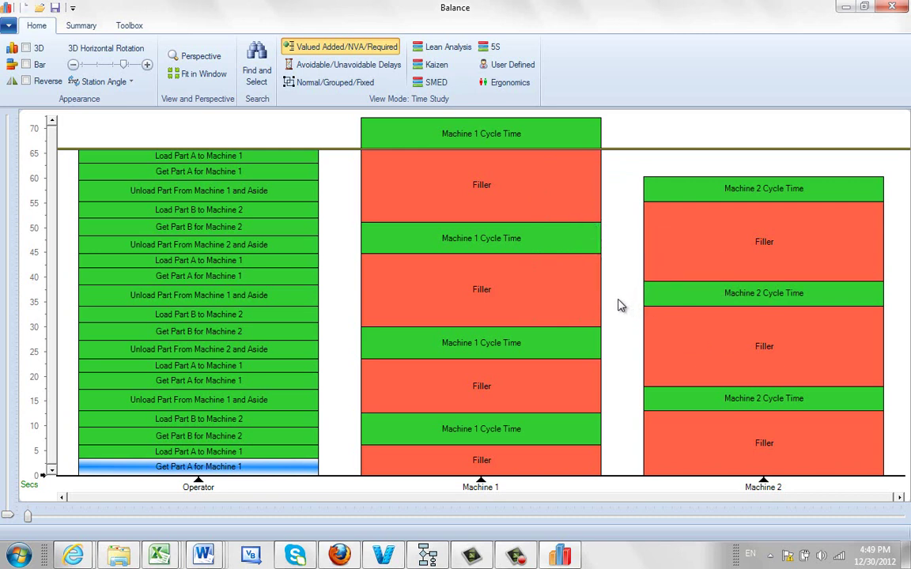
click(85, 27)
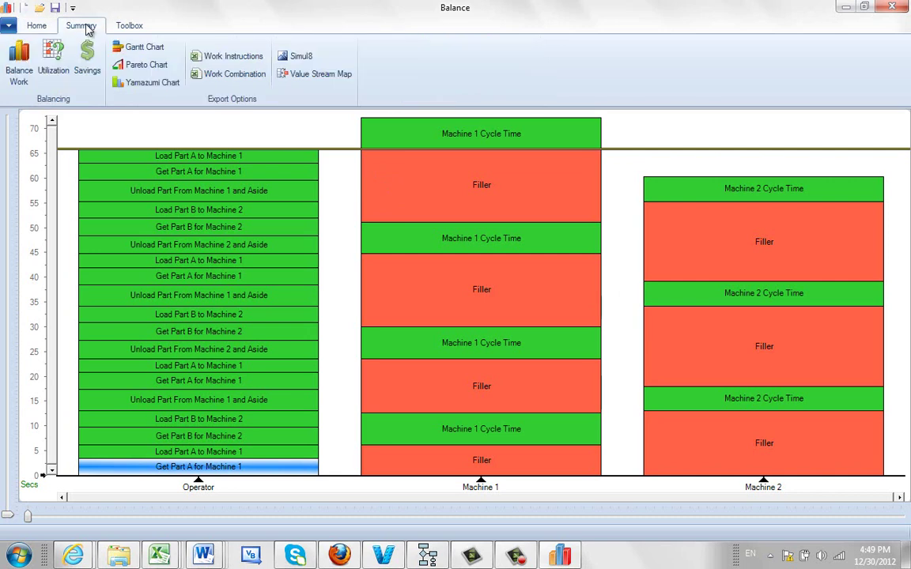
click(136, 83)
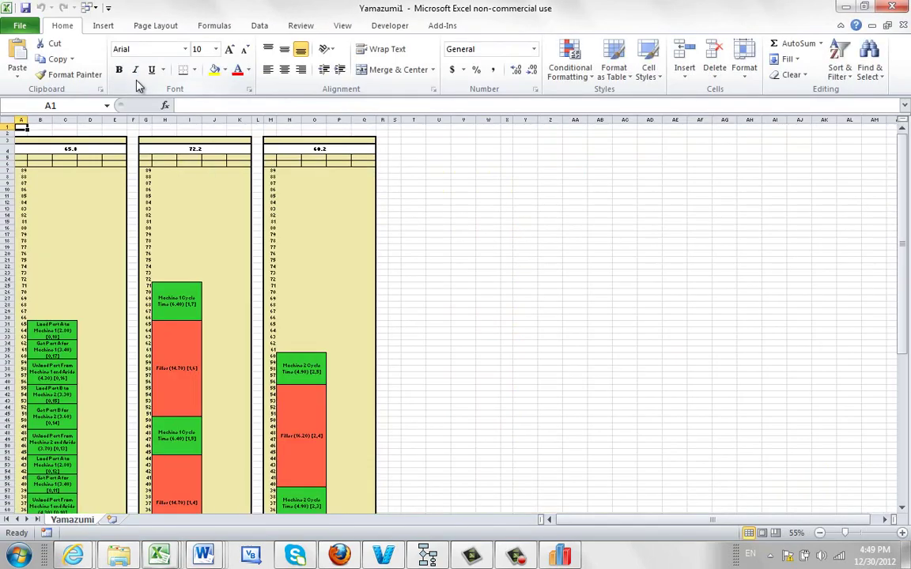
drag(907, 340, 906, 222)
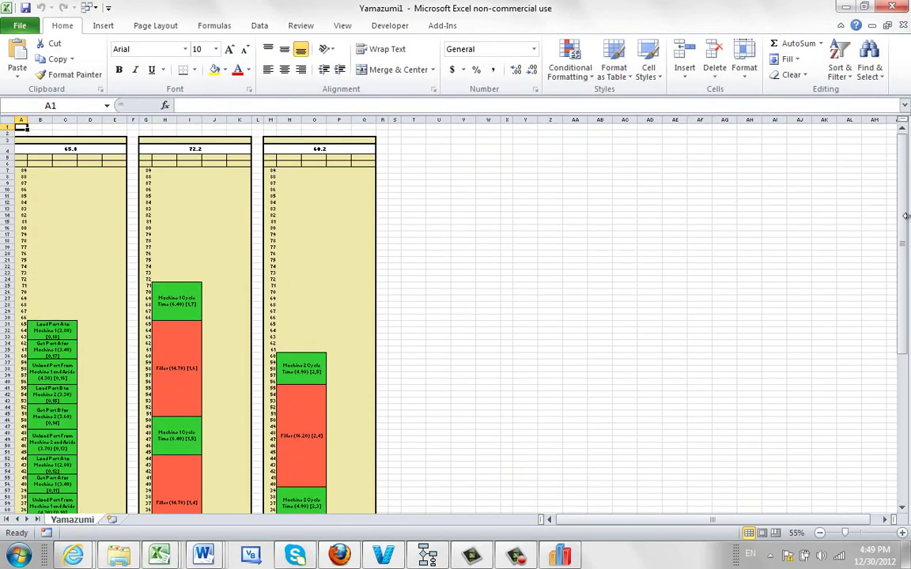
click(890, 8)
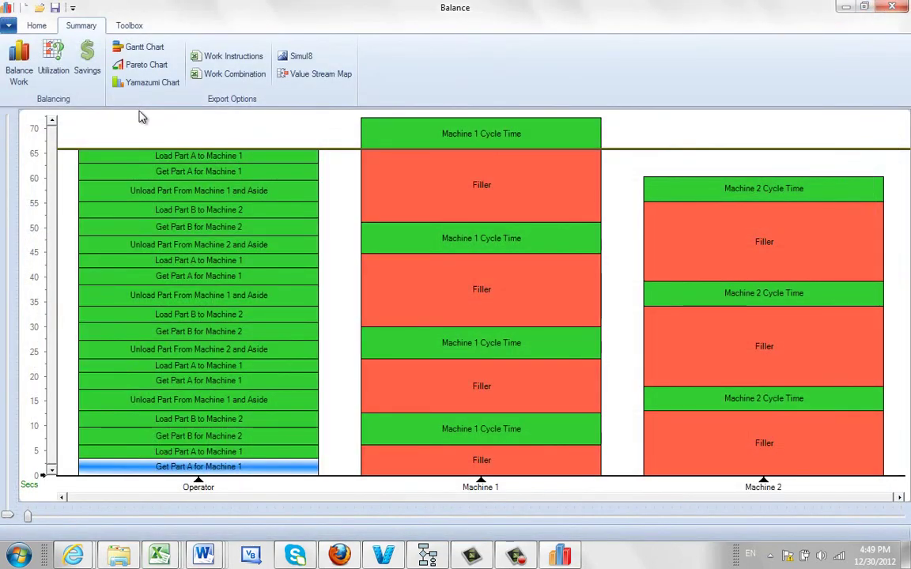
Generate the Gantt chart for all stations, export it to Excel and switch to the exported workbook
click(134, 46)
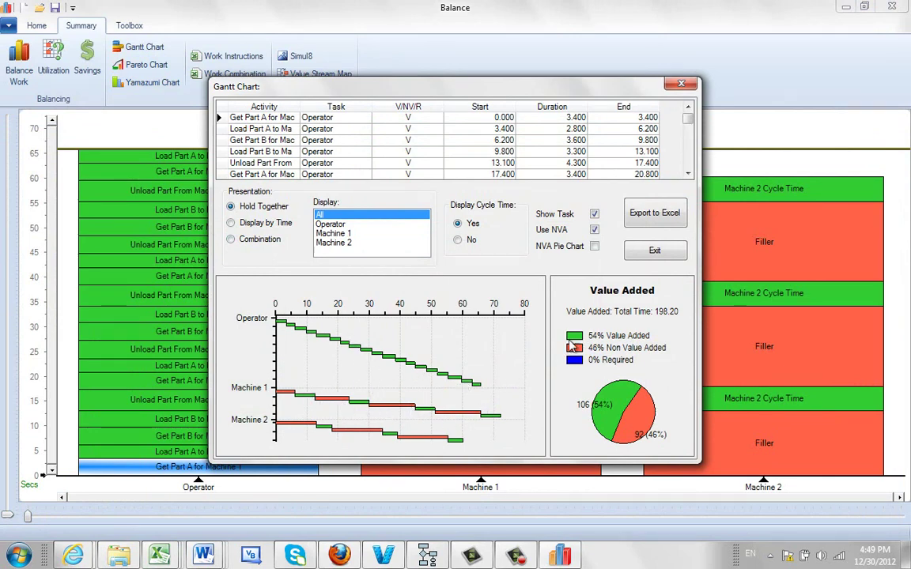
click(661, 215)
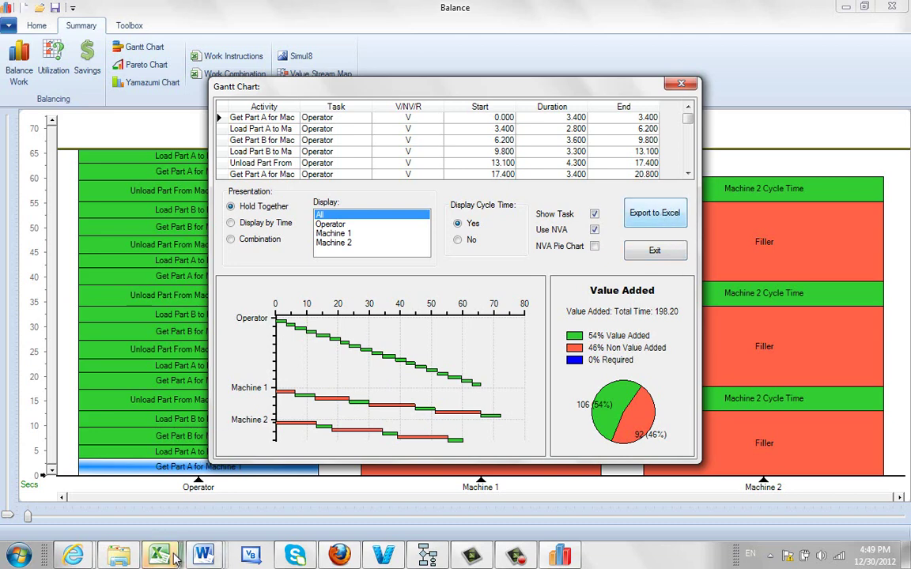
mouse_move(176, 558)
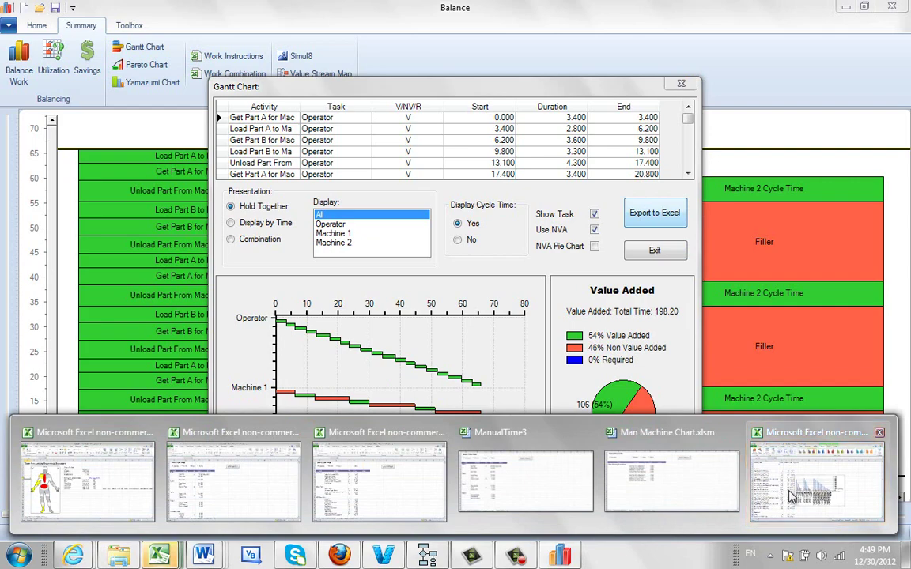
click(722, 482)
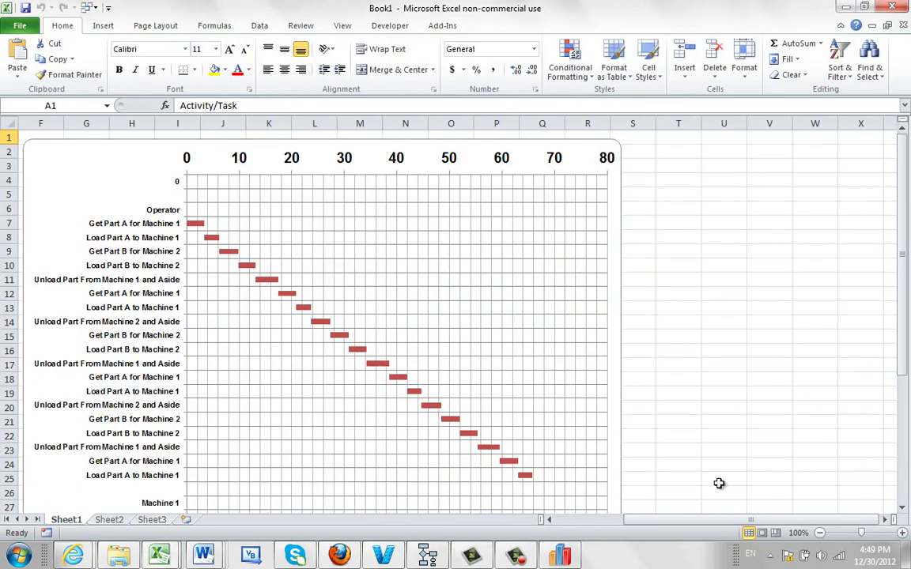
Set the worksheet magnification to 50% and examine the operator and machine bars of the full Gantt chart
click(340, 28)
click(319, 61)
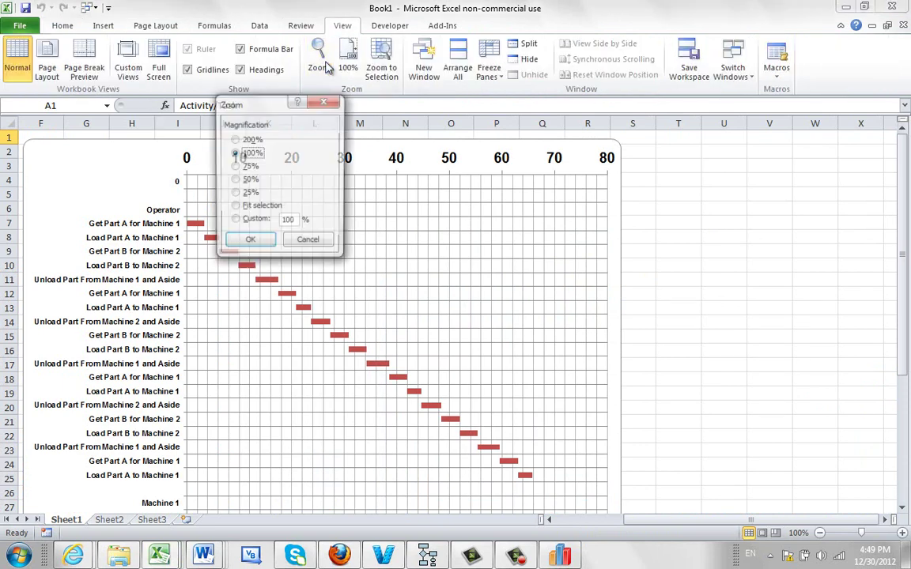
click(235, 180)
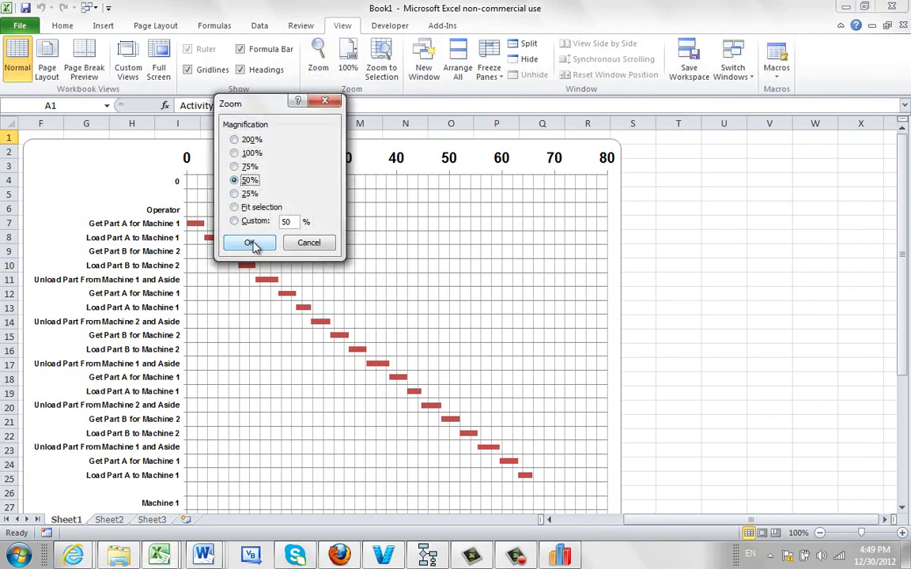
click(249, 242)
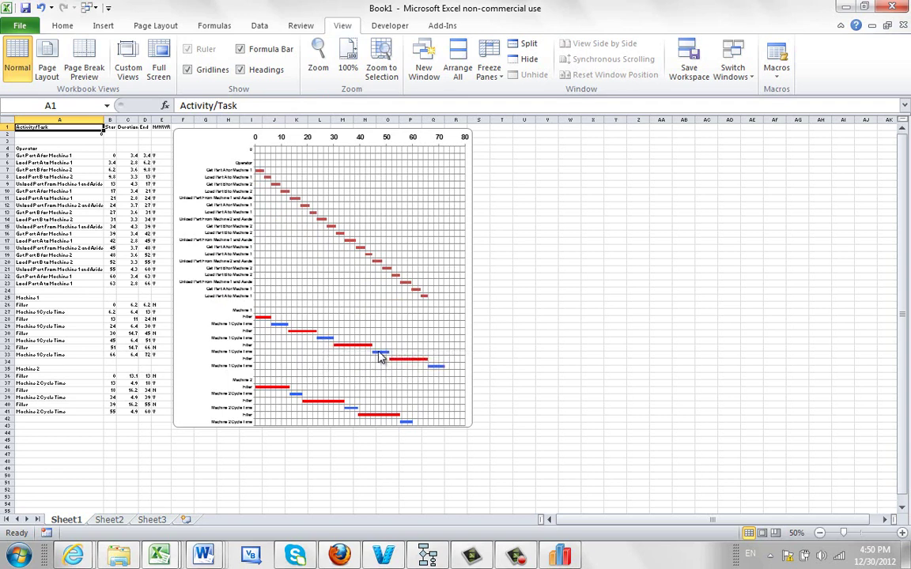
mouse_move(379, 358)
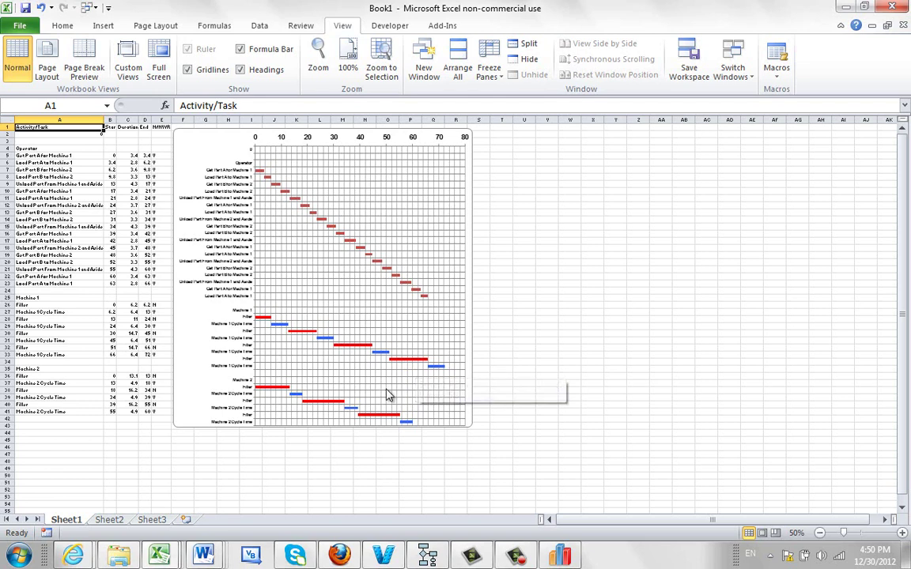
Switch back to Balance and start saving the balance under a new name in the Timer Pro folder of Documents
key(alt+Tab)
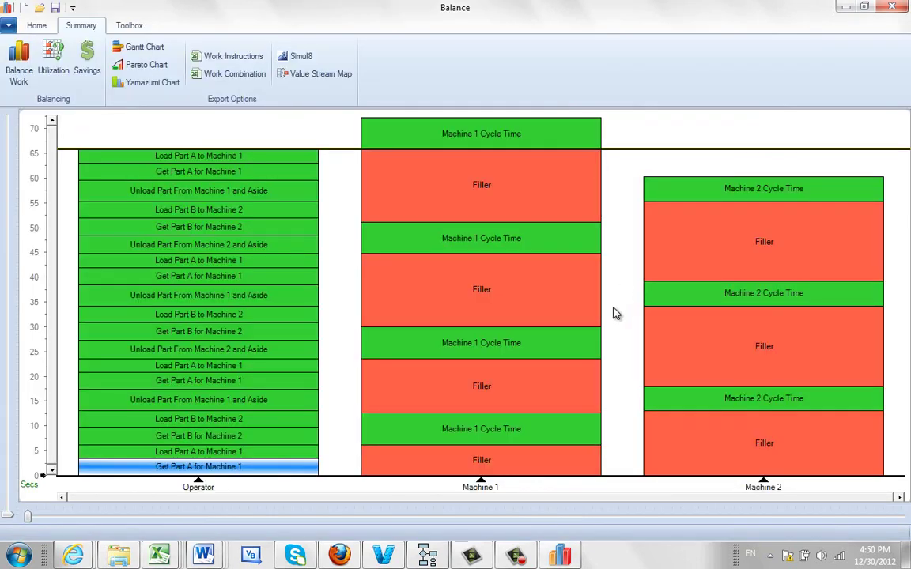
click(8, 26)
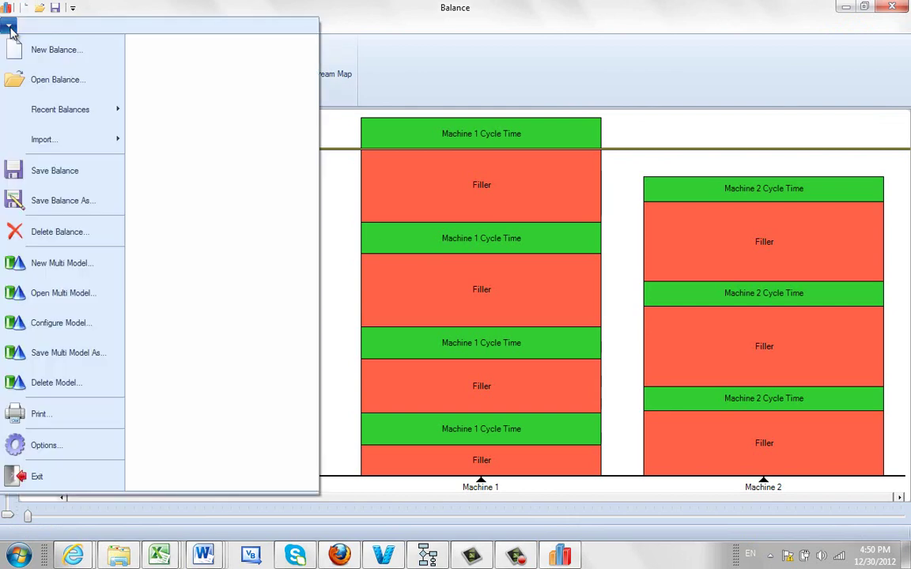
click(51, 202)
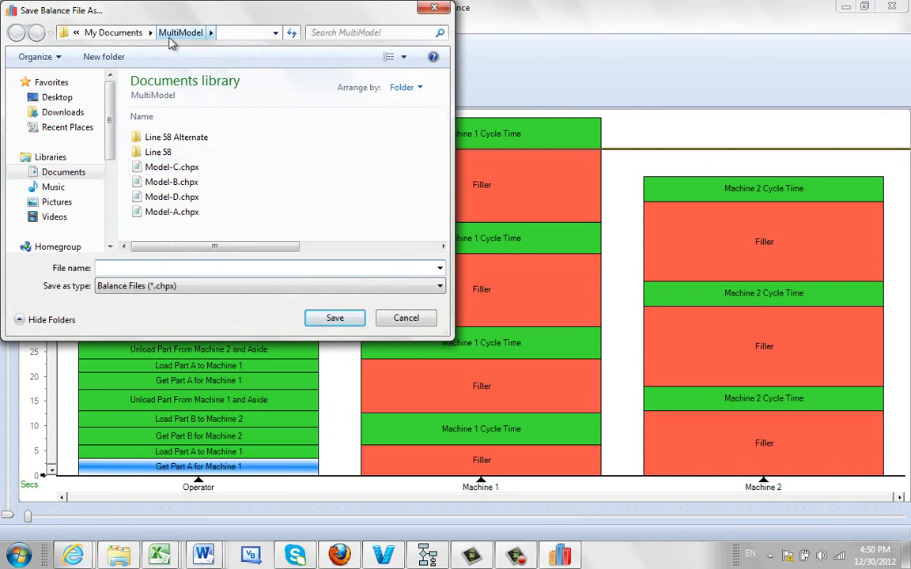
click(83, 174)
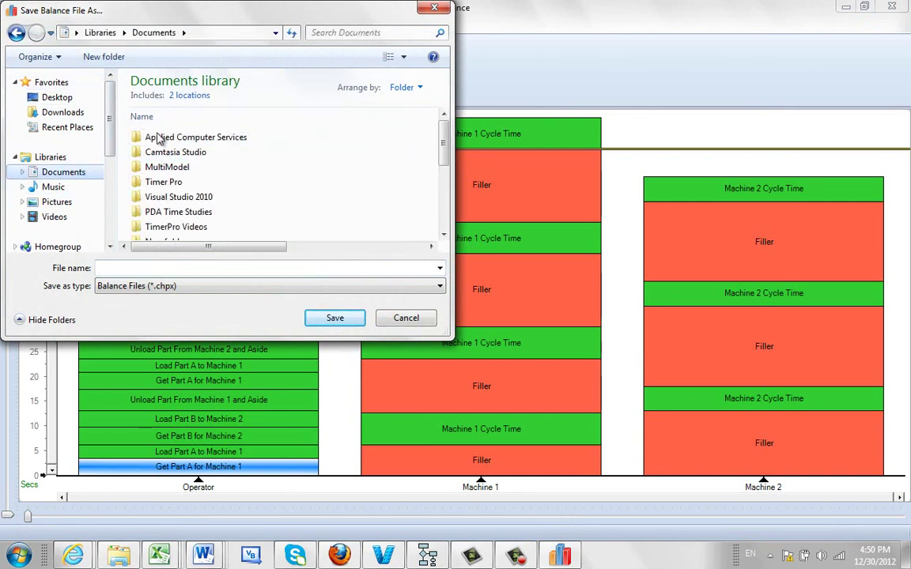
double_click(170, 181)
Create a folder named Man Machine Charts inside the Timer Pro folder and open it as the save location
click(105, 58)
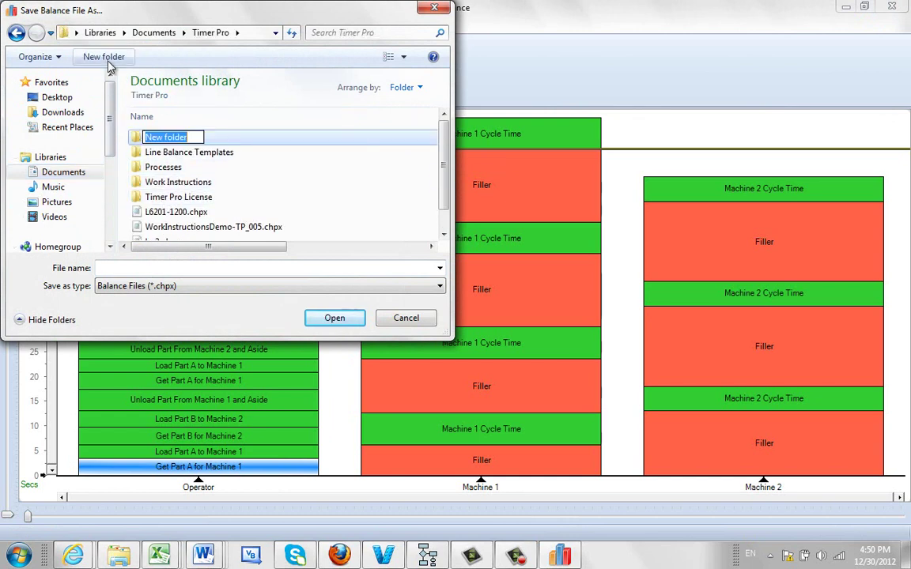
text(Ma)
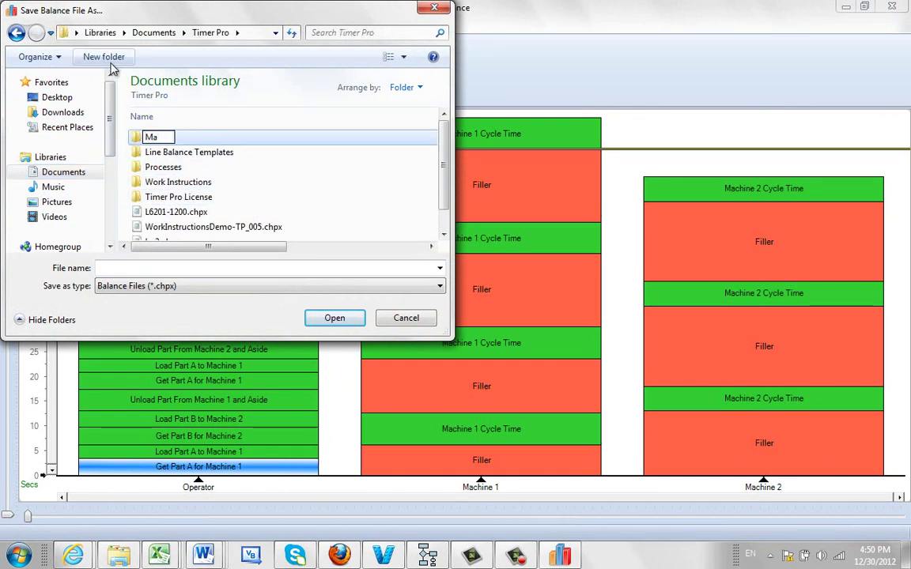
text(n Machine)
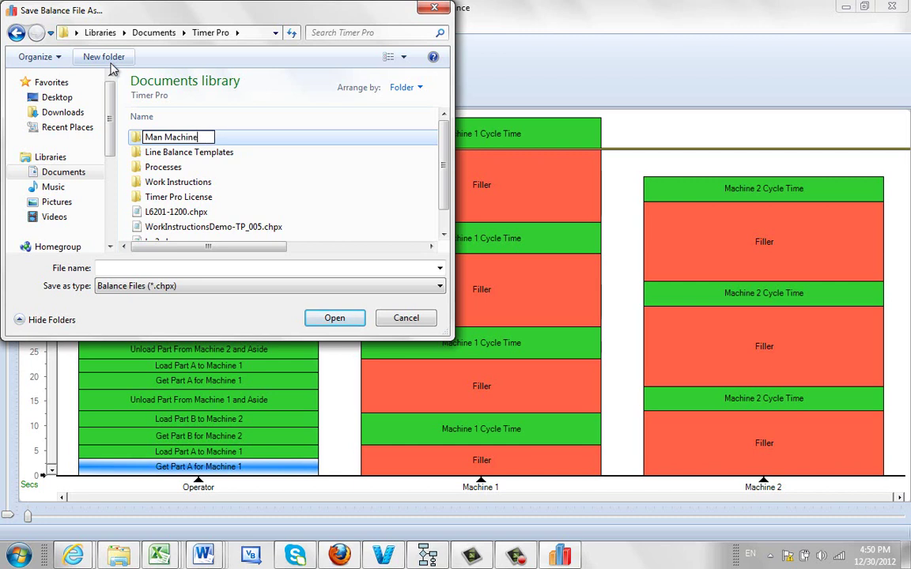
text( Charts)
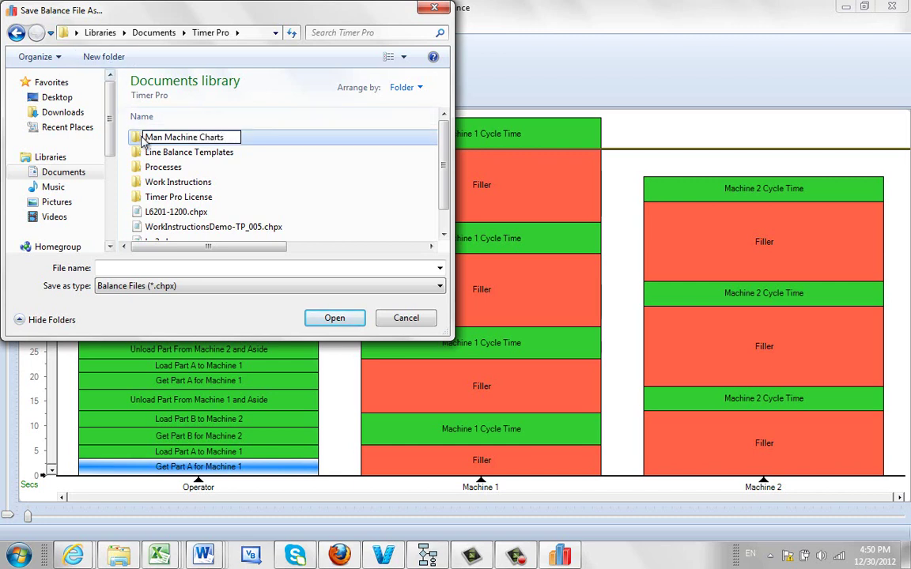
click(141, 139)
double_click(141, 139)
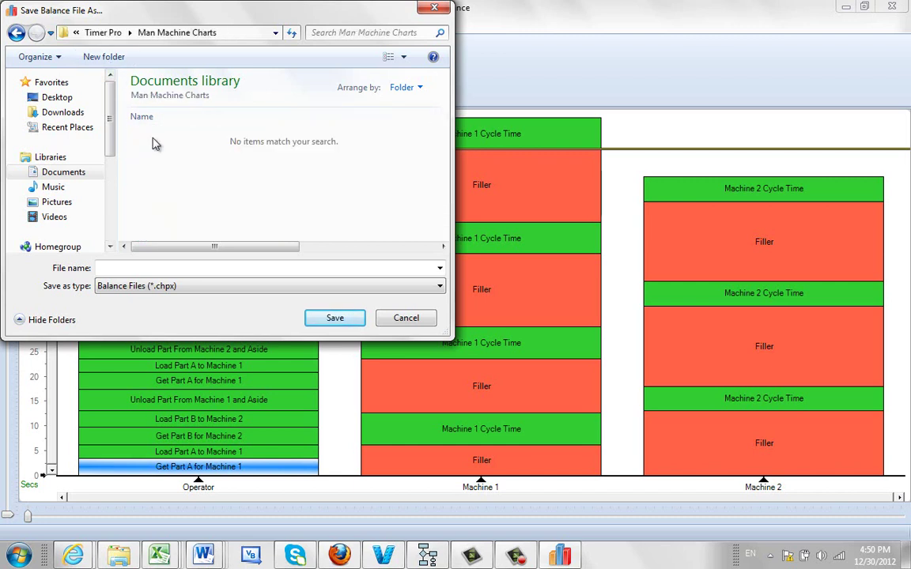
Save the balance file as Turn Machine - 1 man - 2 machines in the Man Machine Charts folder
click(128, 268)
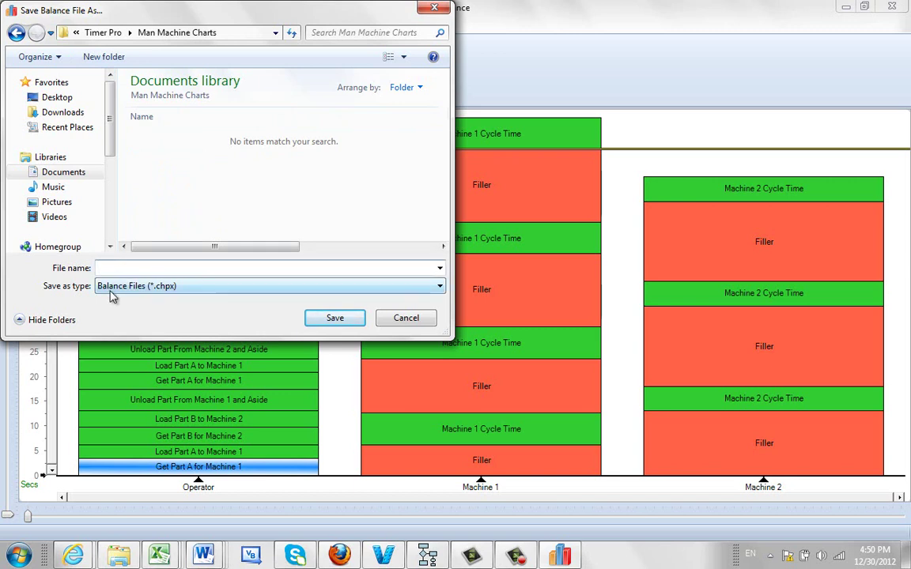
text(Turn Machine - 1 man)
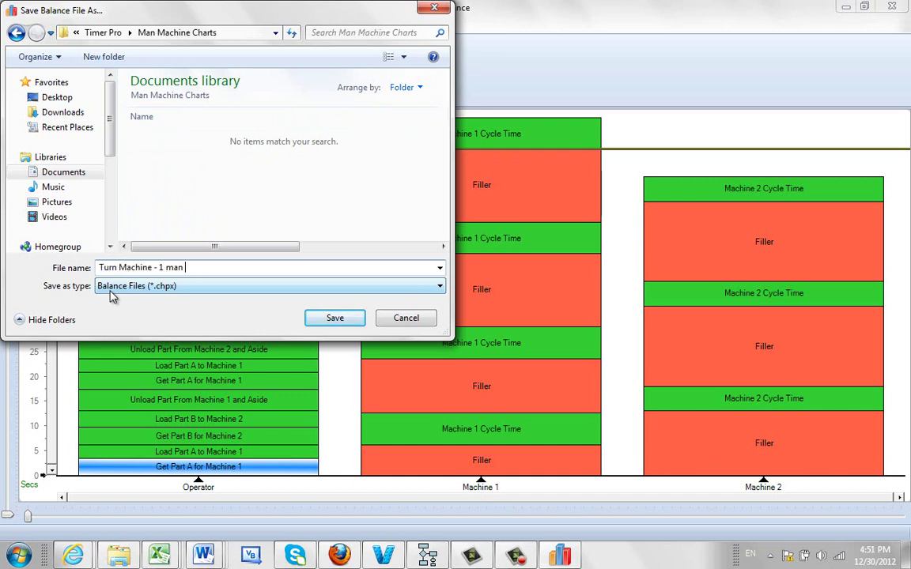
text( - 2 machines)
key(Return)
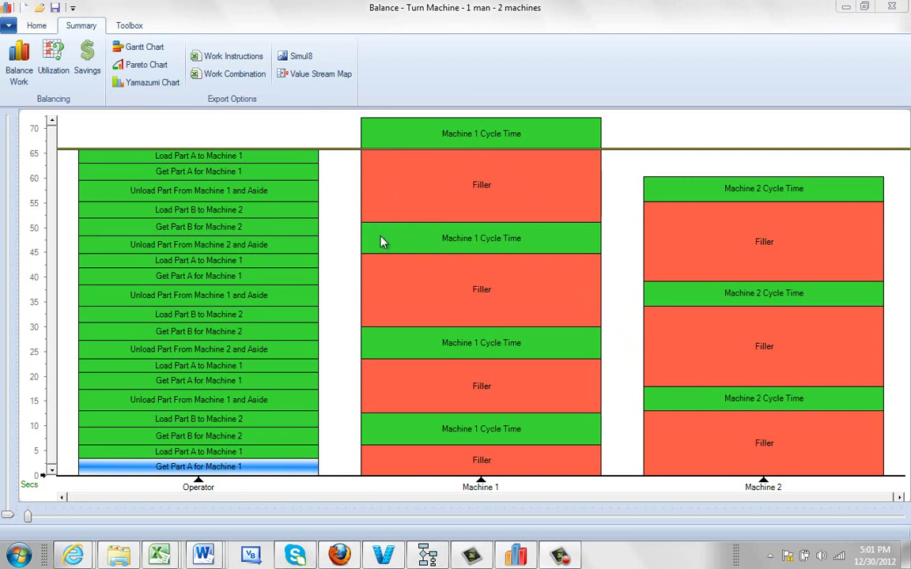
Add the held Machine 2 unload, Get Part B and Load Part B activities to the Operator, and Machine 2 Cycle Time to Machine 2
right_click(349, 369)
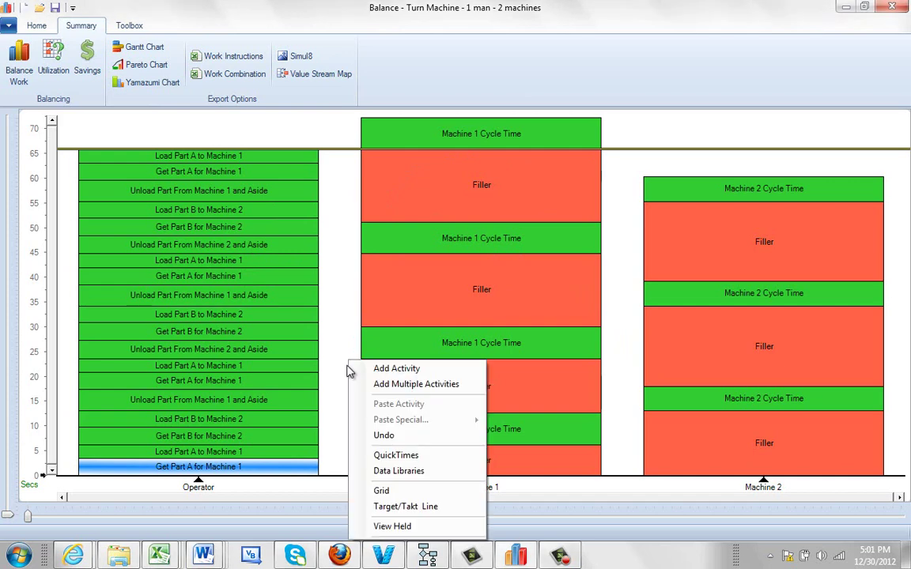
click(402, 527)
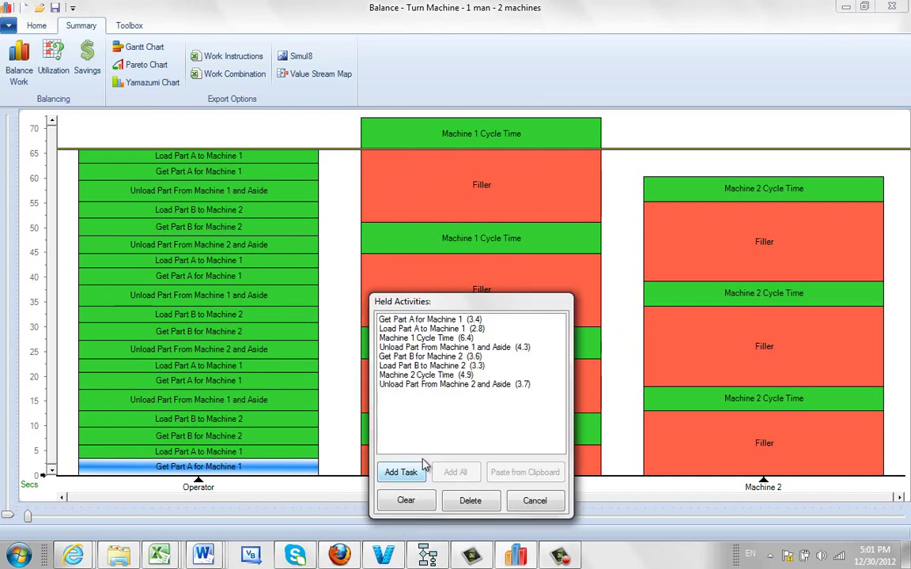
drag(476, 299, 612, 243)
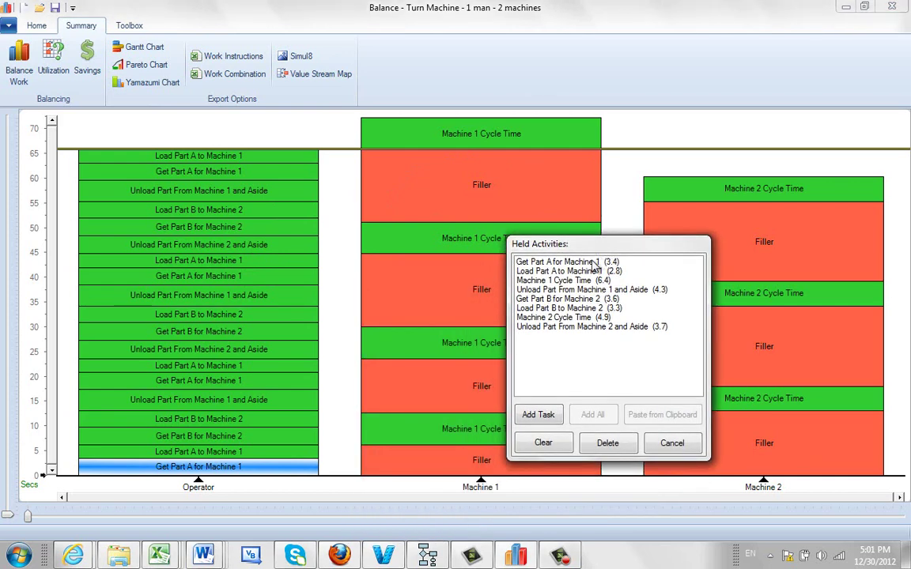
click(545, 328)
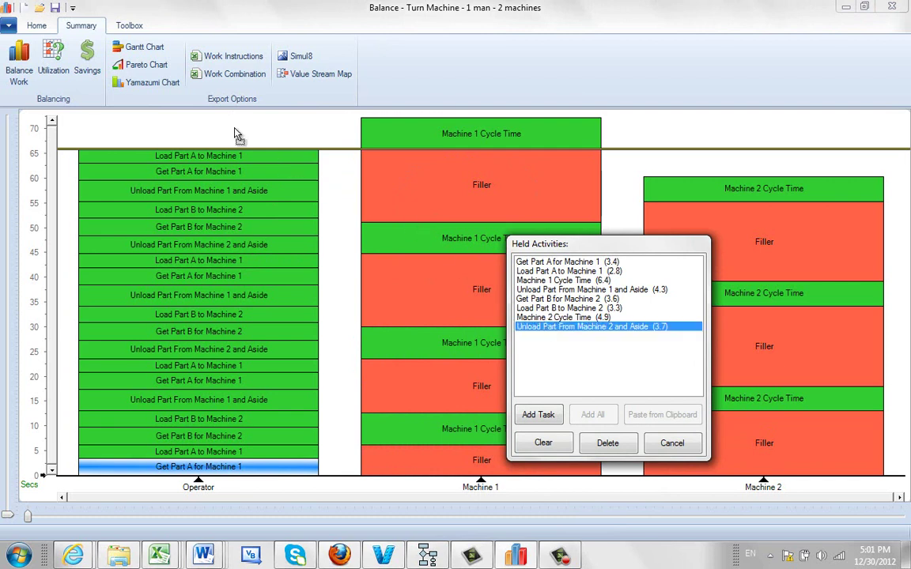
click(538, 301)
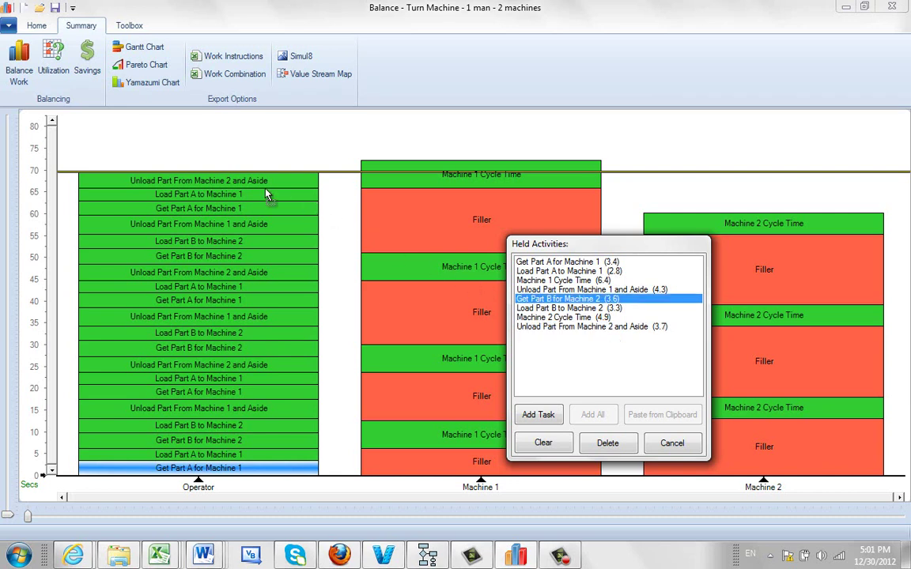
click(178, 160)
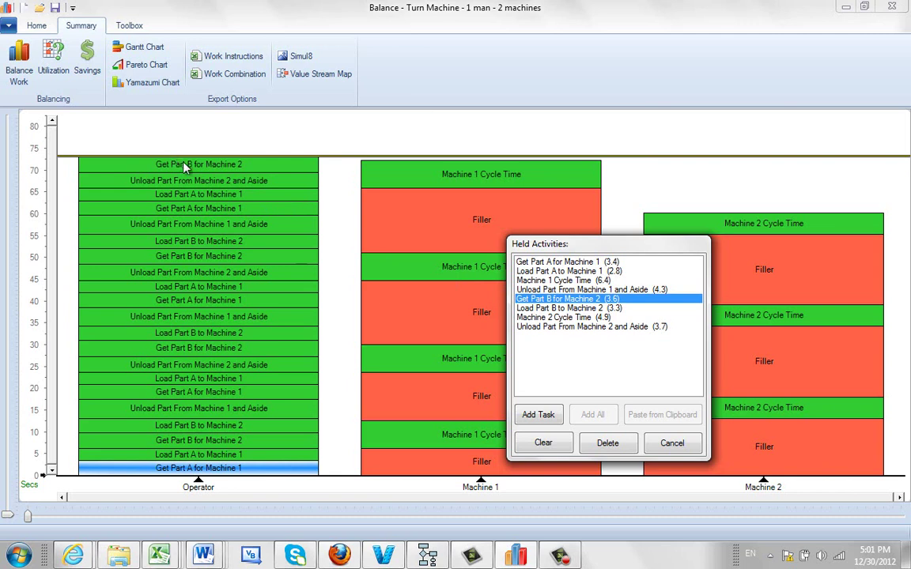
key(Down)
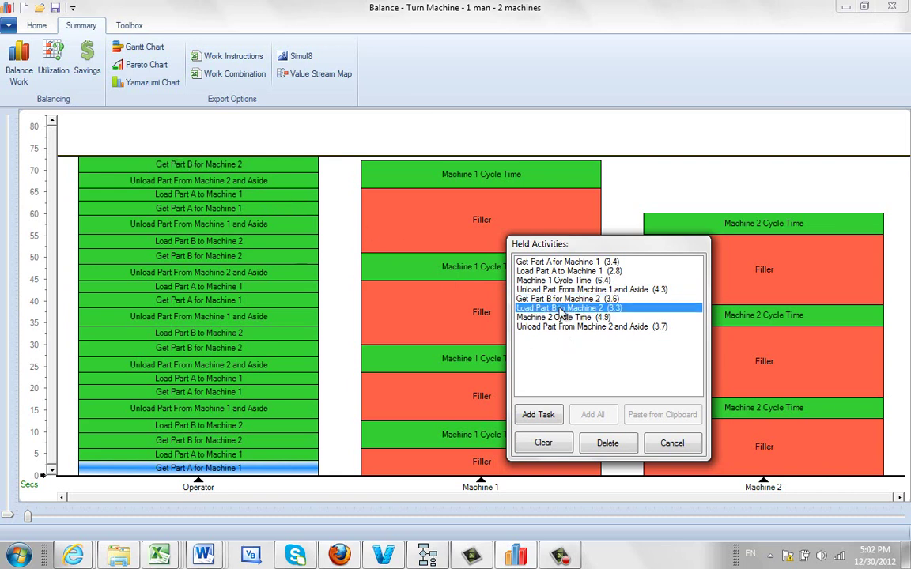
click(186, 144)
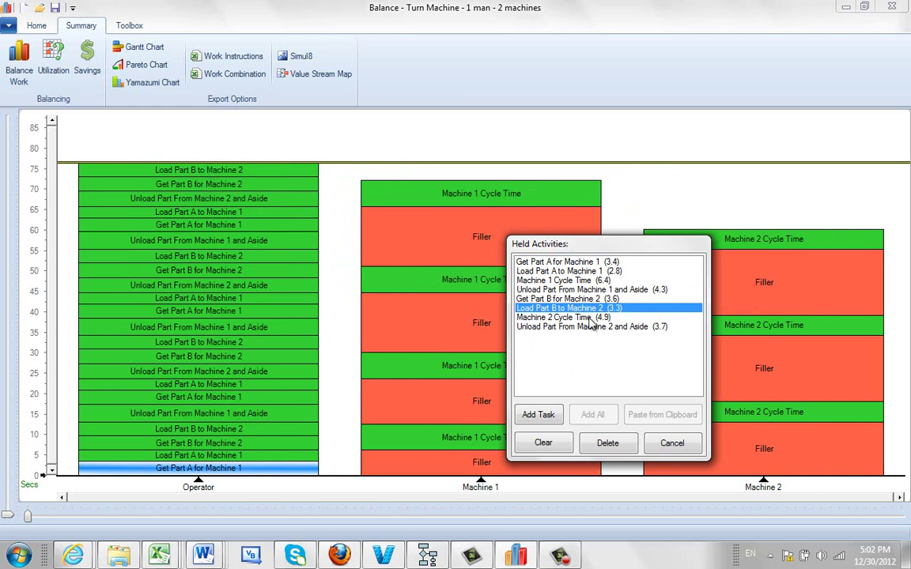
drag(535, 317, 729, 147)
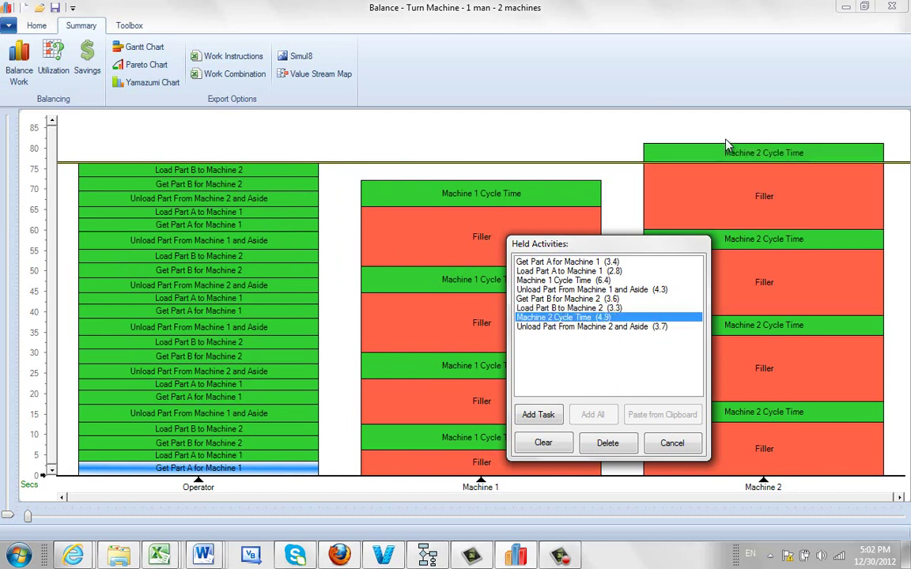
Stack Unload Part From Machine 1 and Aside, Get Part A for Machine 1 and Load Part A to Machine 1 on top of the Operator column
click(549, 290)
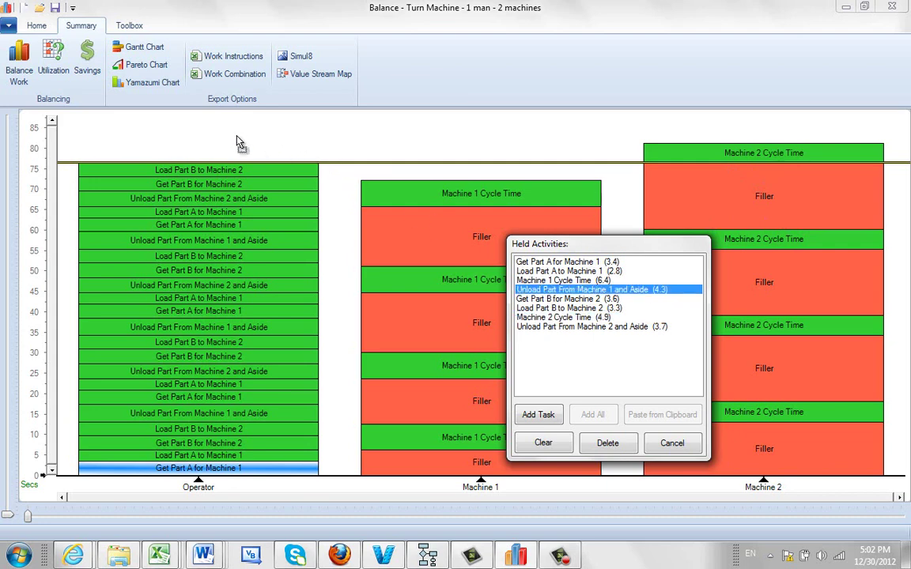
click(417, 136)
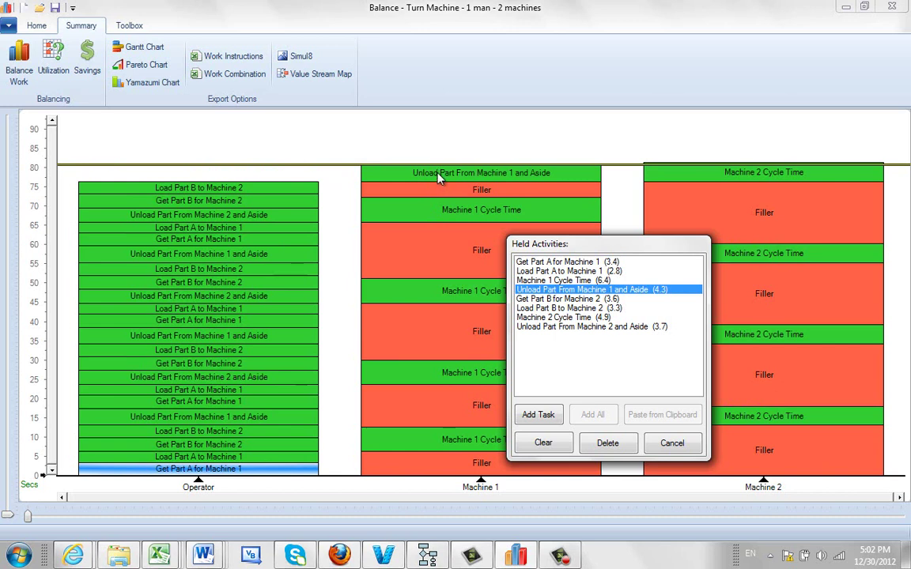
drag(440, 178, 269, 174)
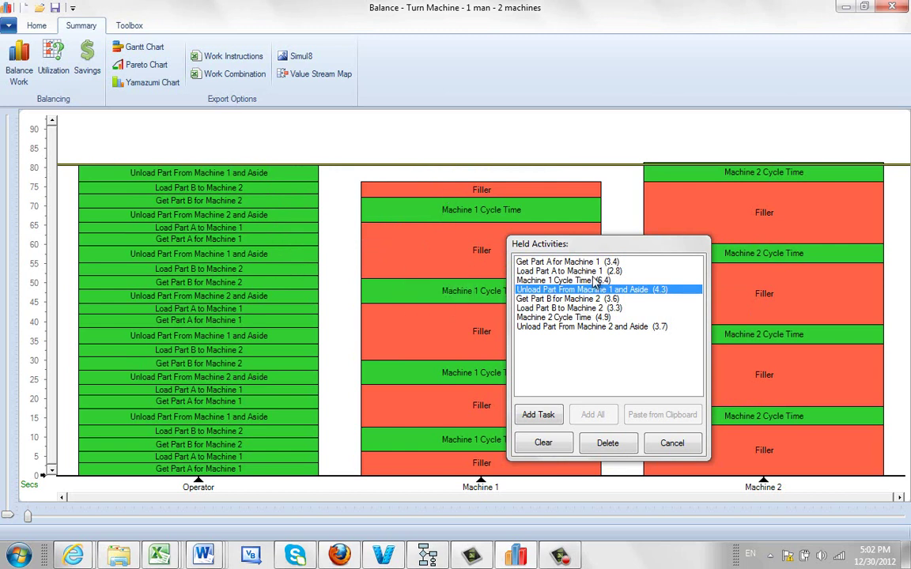
drag(528, 262, 292, 158)
drag(560, 273, 278, 163)
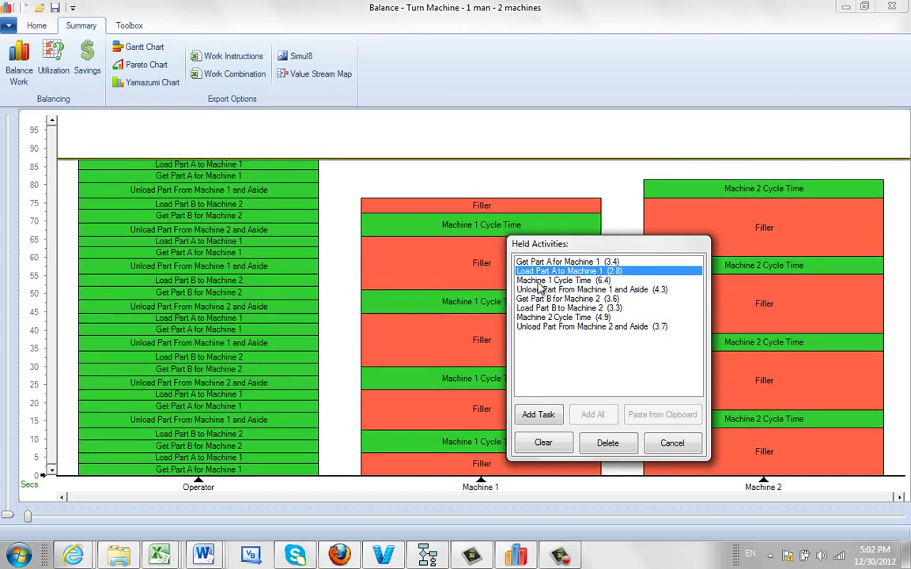
Add the held Machine 1 Cycle Time activity on top of the Machine 1 column and close the held activities list
drag(546, 281, 439, 140)
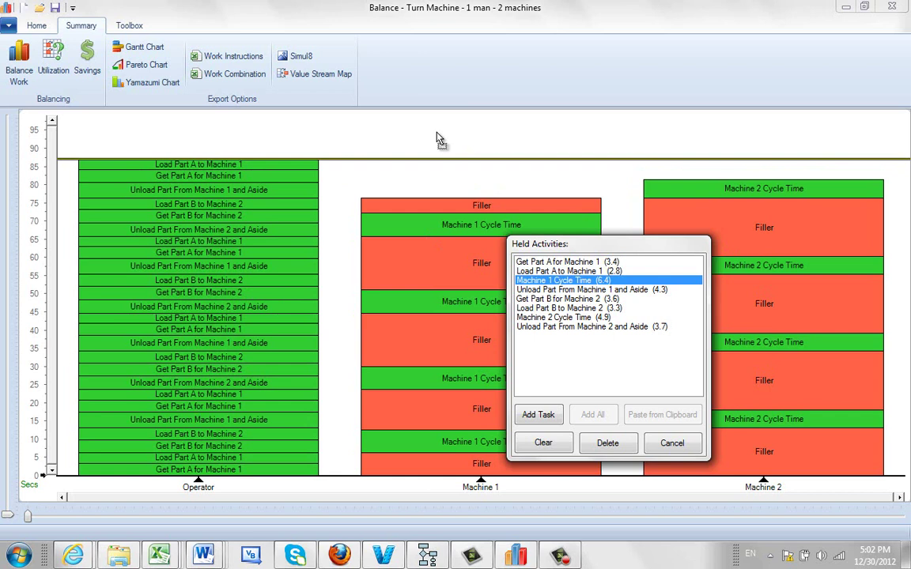
drag(439, 139, 439, 138)
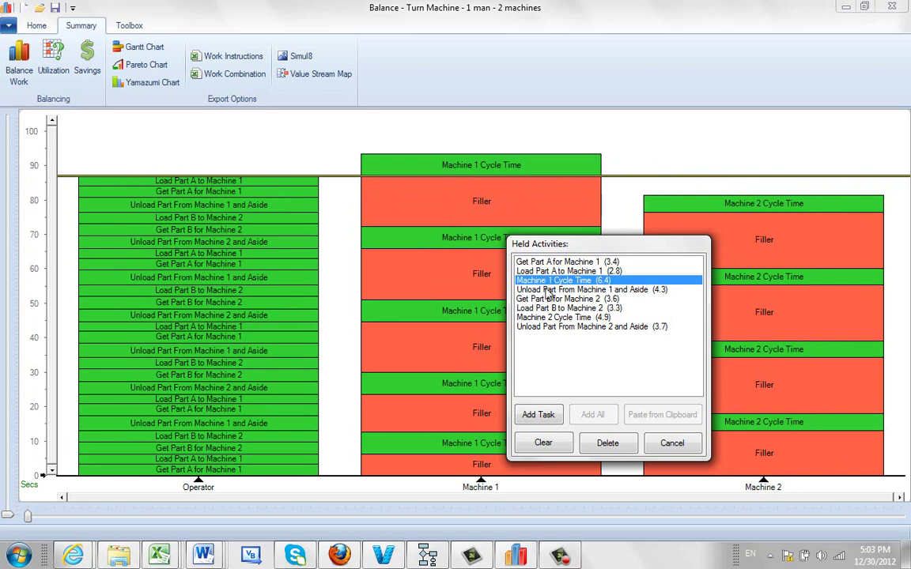
drag(603, 246, 514, 277)
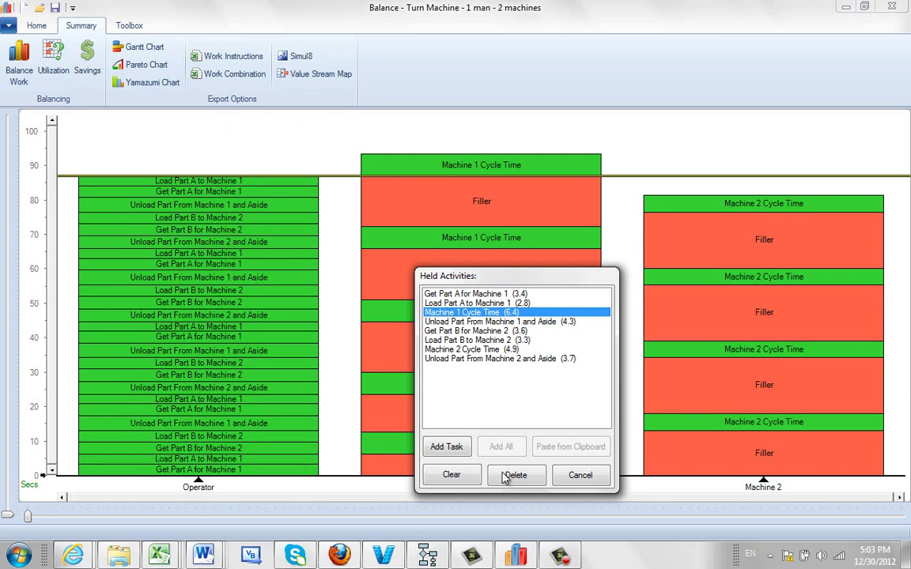
click(580, 476)
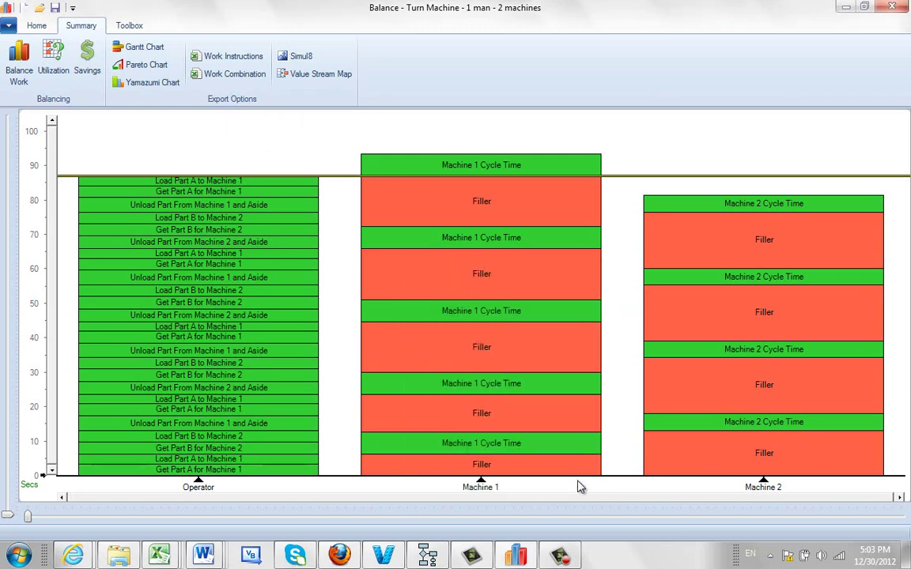